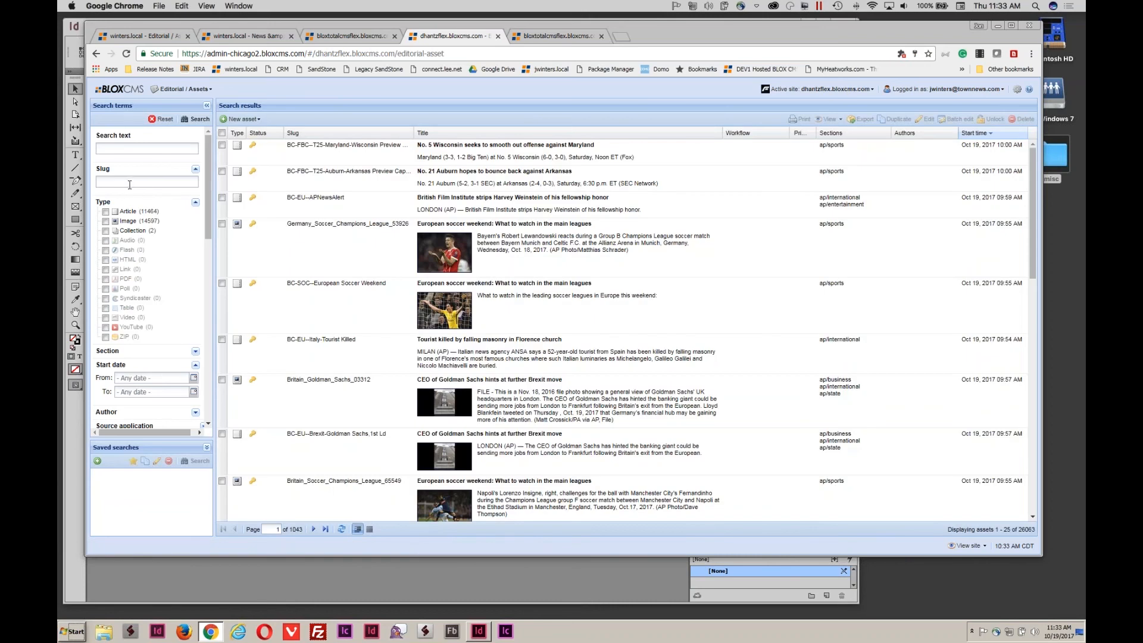
Search for slugs starting with 'test' and open the Cuba attacks article for editing.
left_click(130, 185)
type("test")
key("Return")
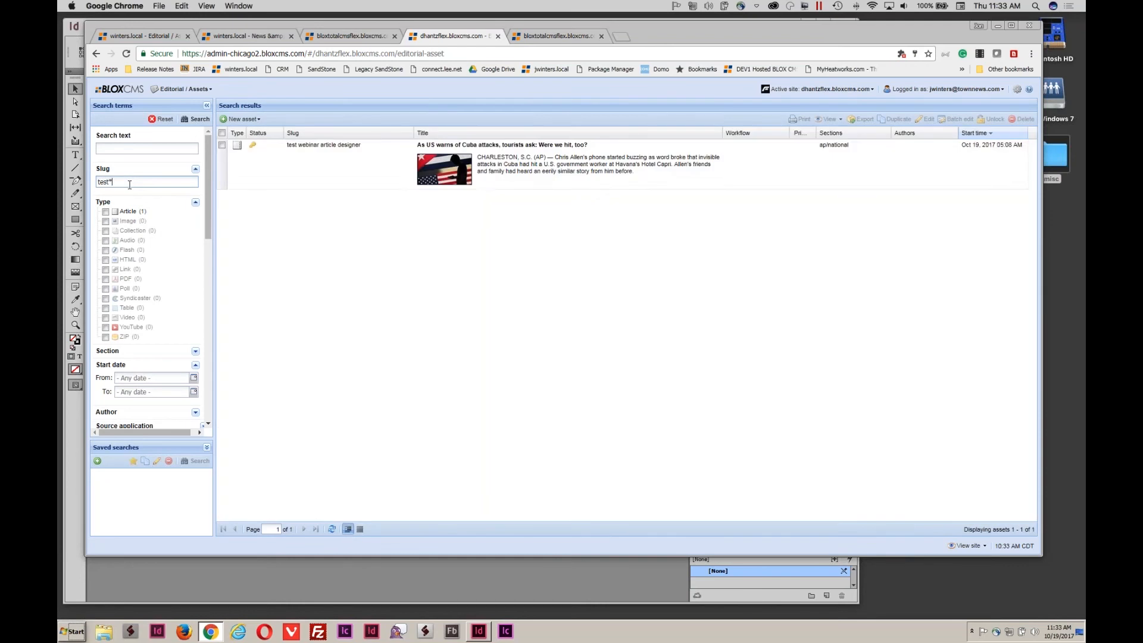
double_click(487, 171)
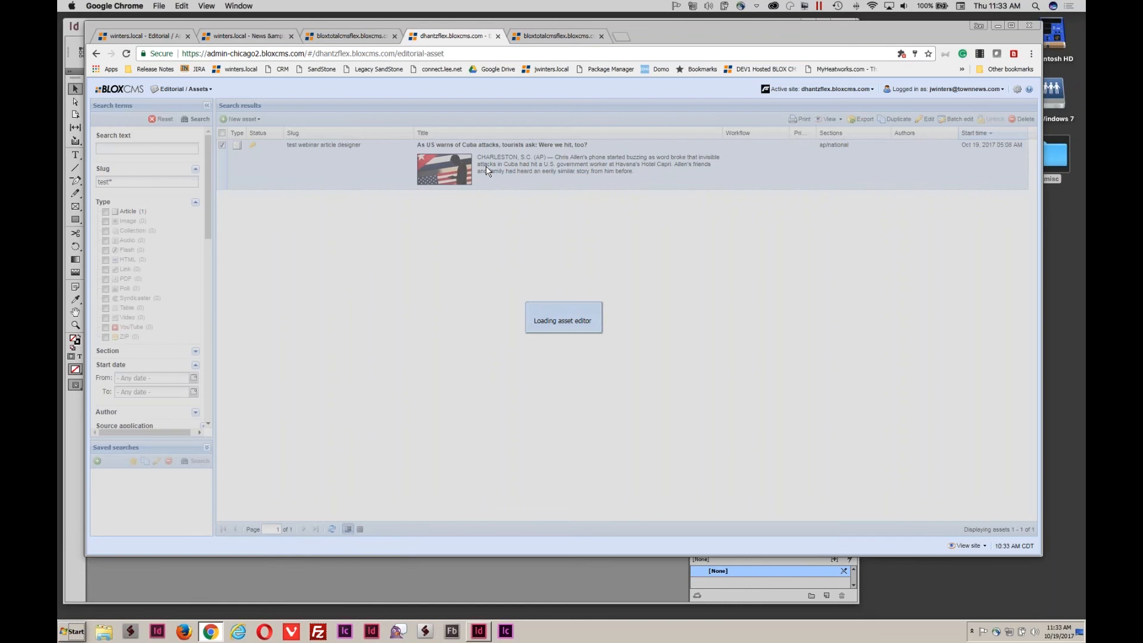
Embed the Guevara child asset in the body copy after the paragraph ending in 'coincidences'.
scroll(324, 338, "down", 3)
scroll(324, 337, "down", 5)
scroll(360, 323, "down", 5)
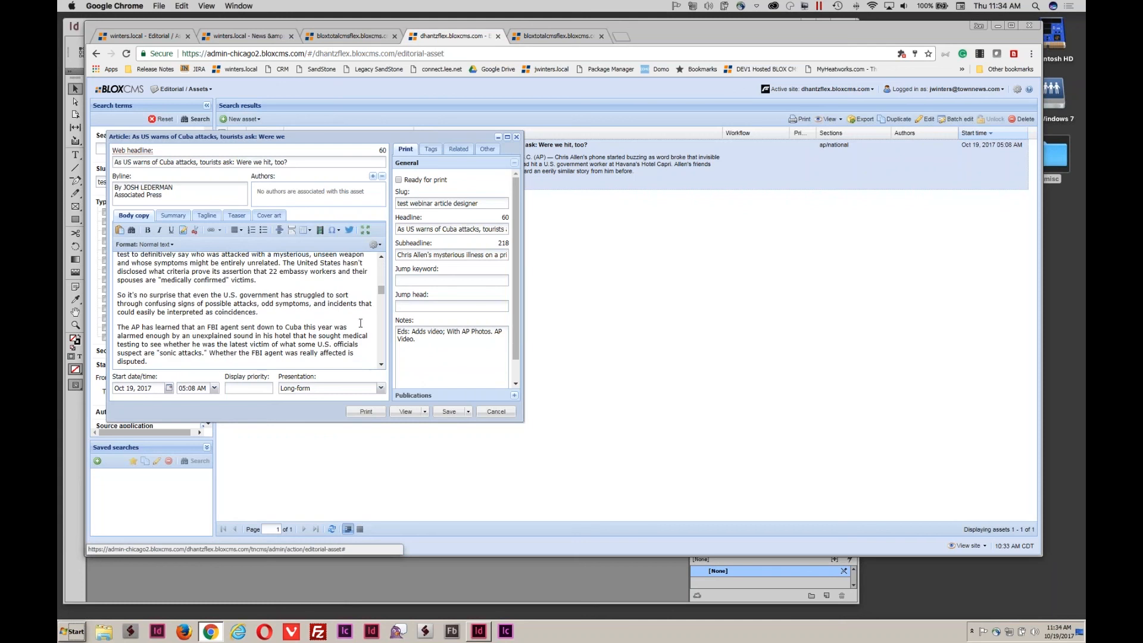
left_click(459, 149)
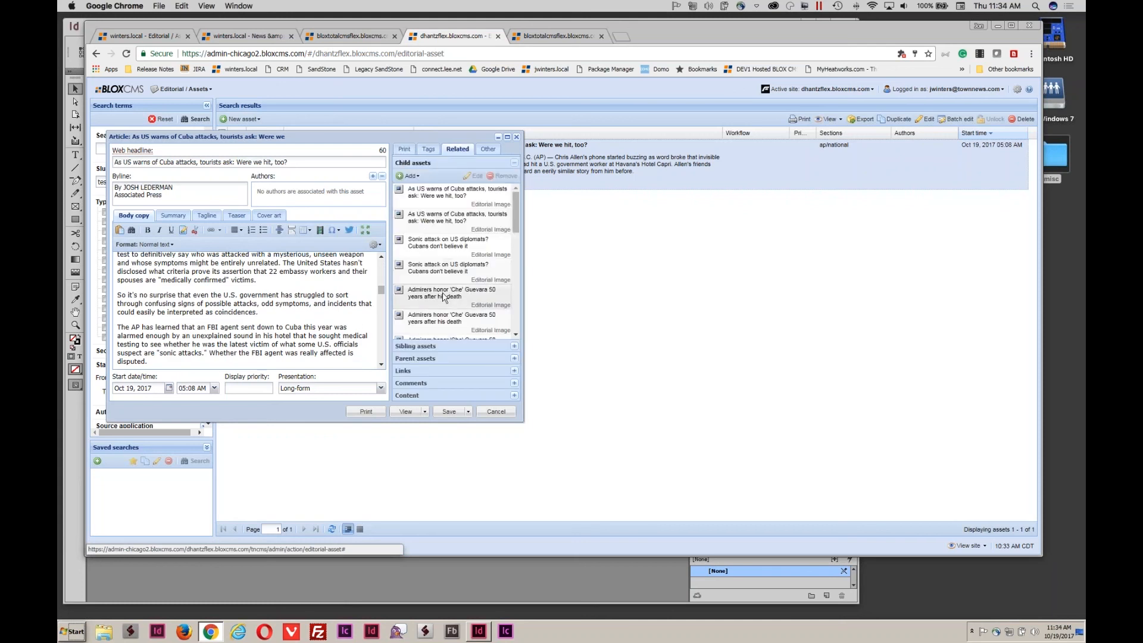
left_click_drag(443, 301, 285, 324)
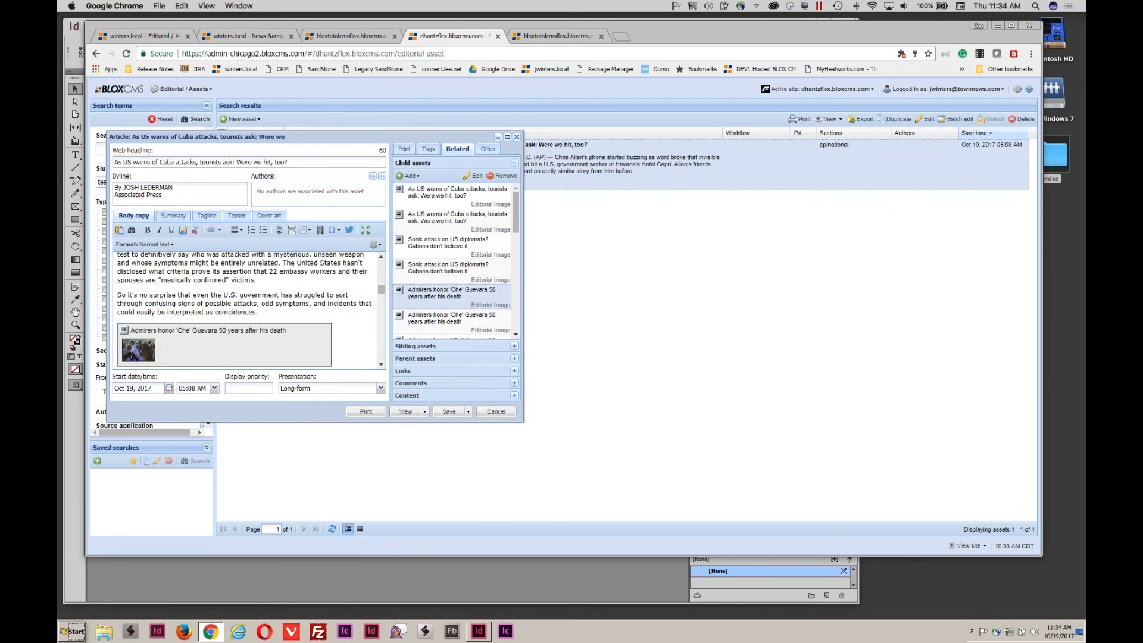
scroll(244, 306, "down", 2)
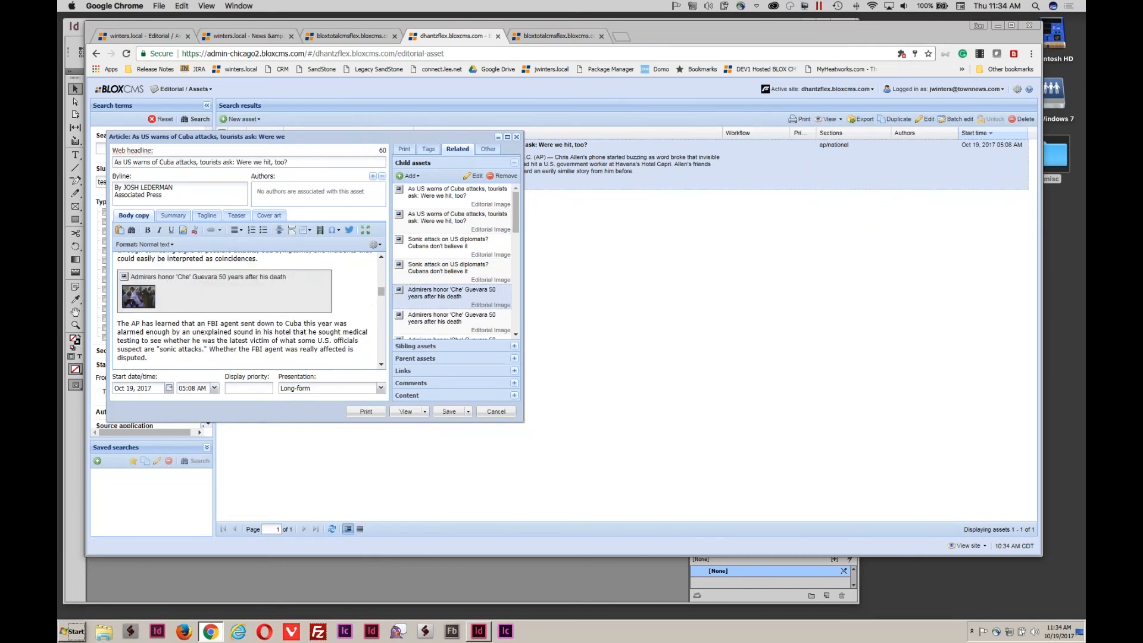
Set the embedded Guevara image to Center alignment, Full width and Parallax presentation.
double_click(269, 296)
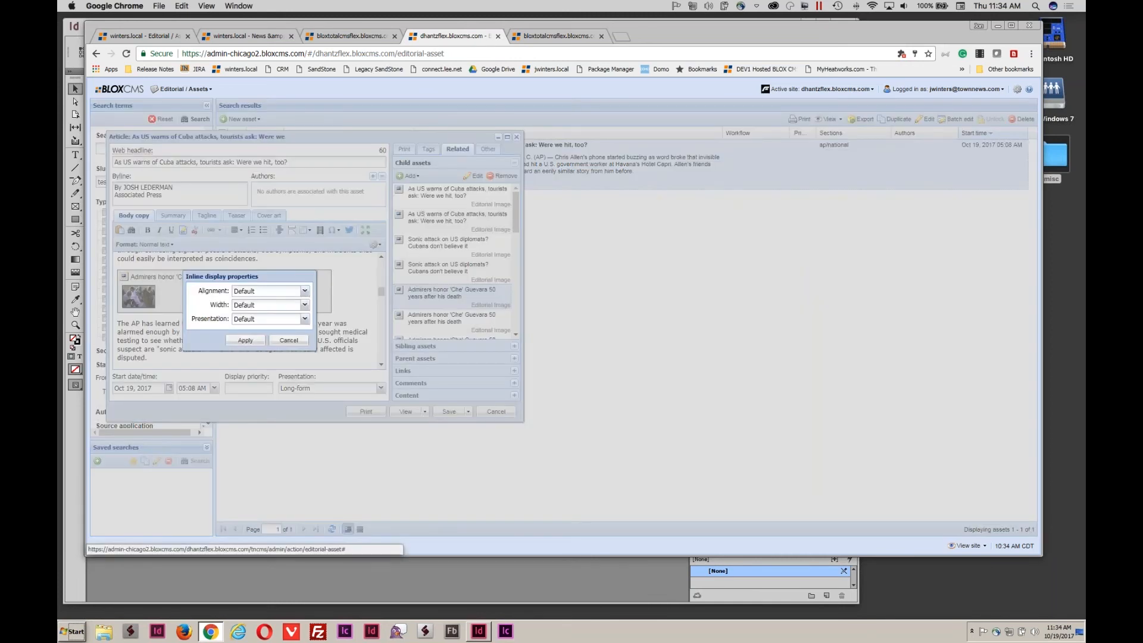
left_click(305, 291)
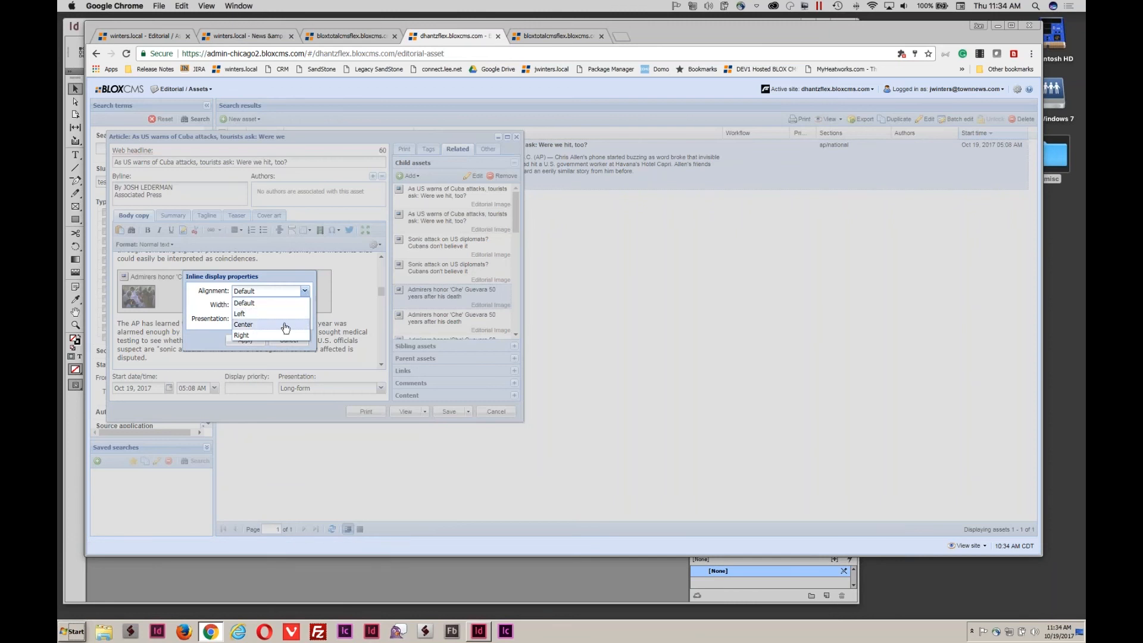
left_click(286, 326)
left_click(304, 305)
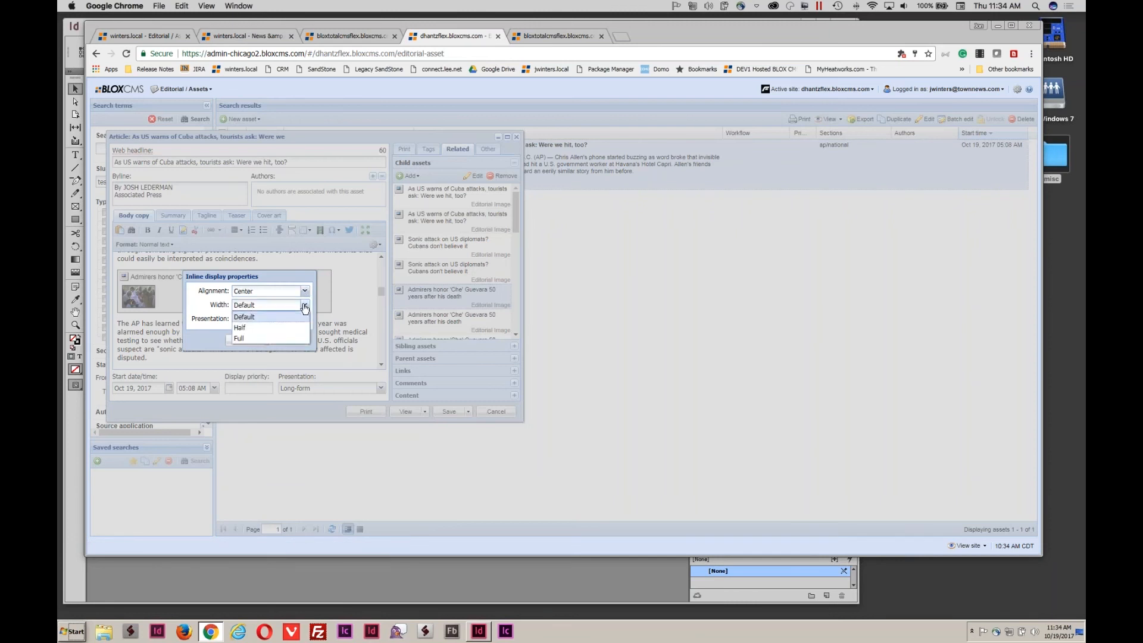
left_click(280, 338)
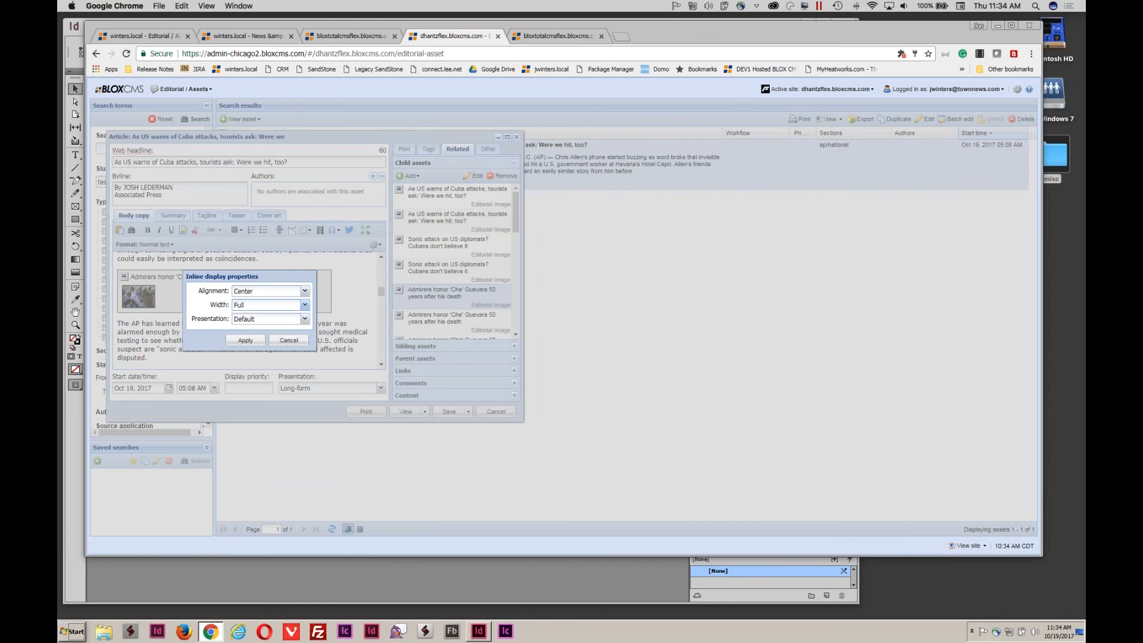
left_click(305, 319)
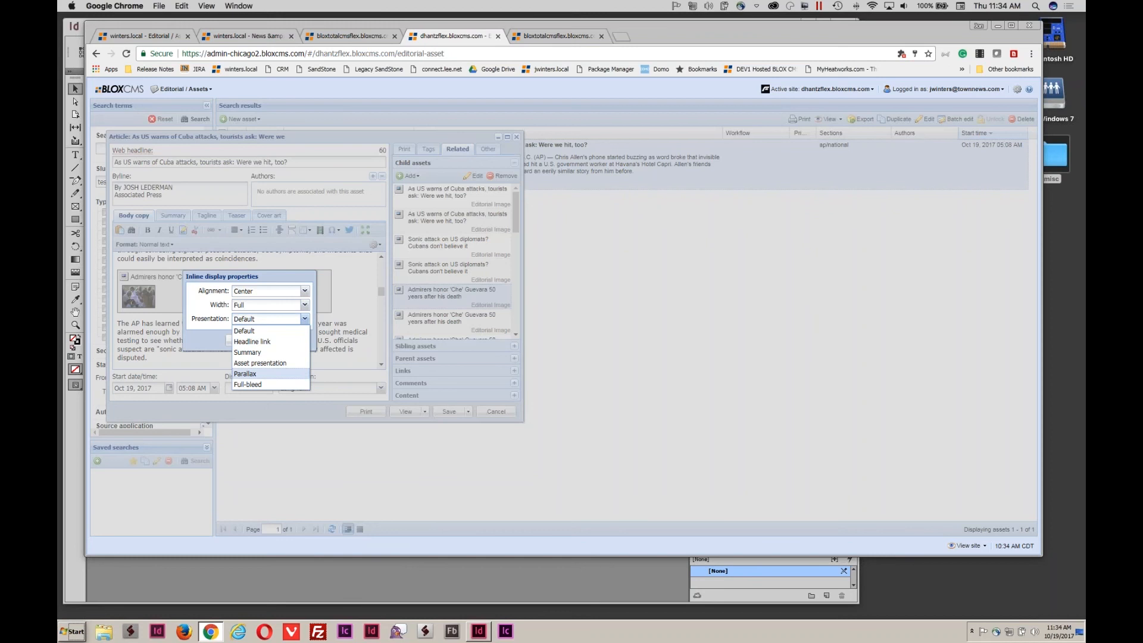
left_click(256, 374)
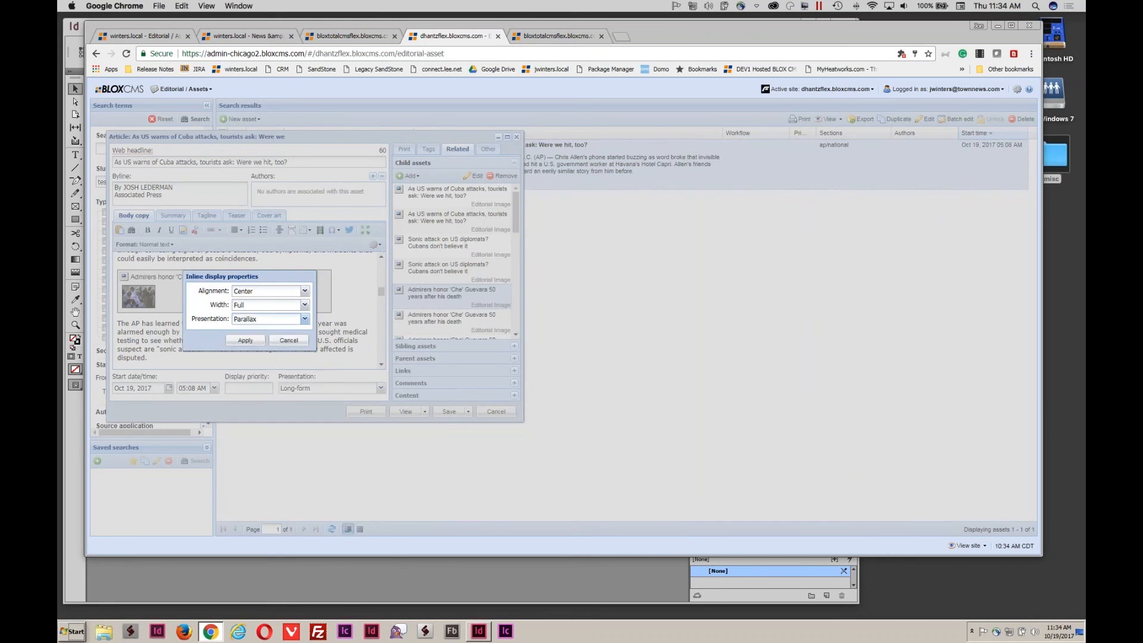
left_click(244, 340)
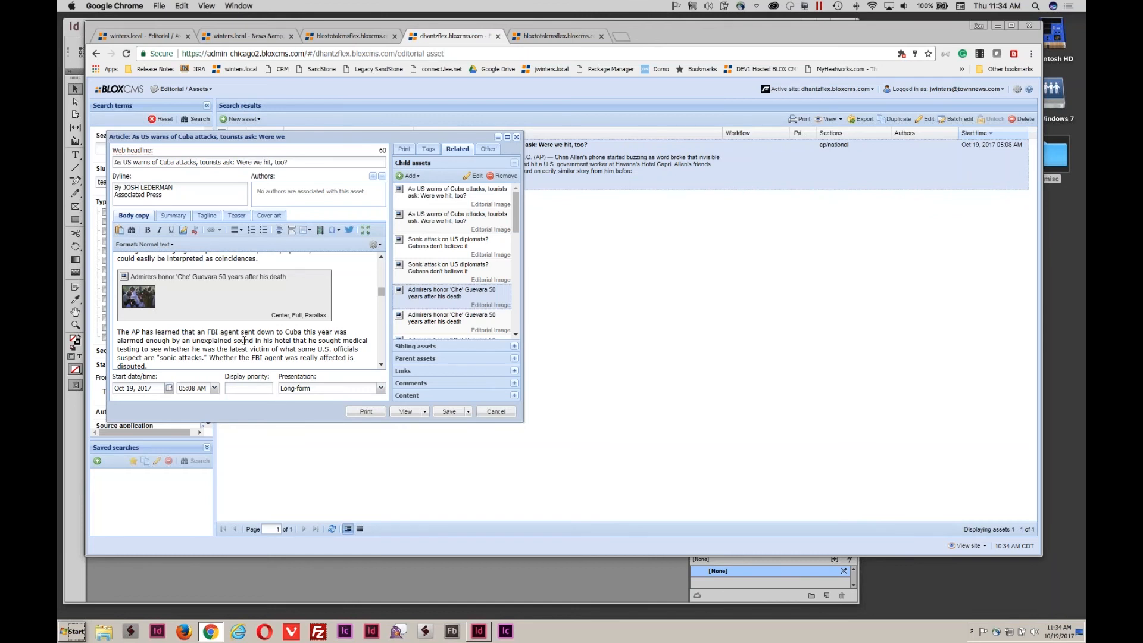
left_click(410, 416)
Preview the Cuba attacks article and scroll to the full-width parallax Guevara image.
left_click(417, 426)
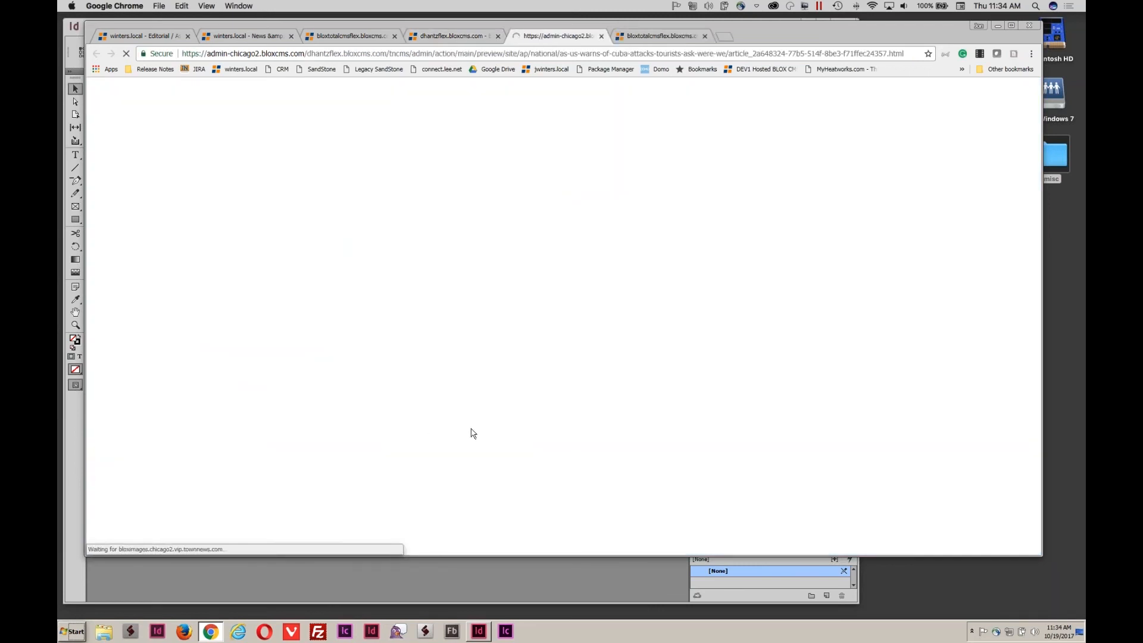
scroll(484, 433, "down", 2)
scroll(484, 433, "down", 10)
scroll(486, 431, "down", 6)
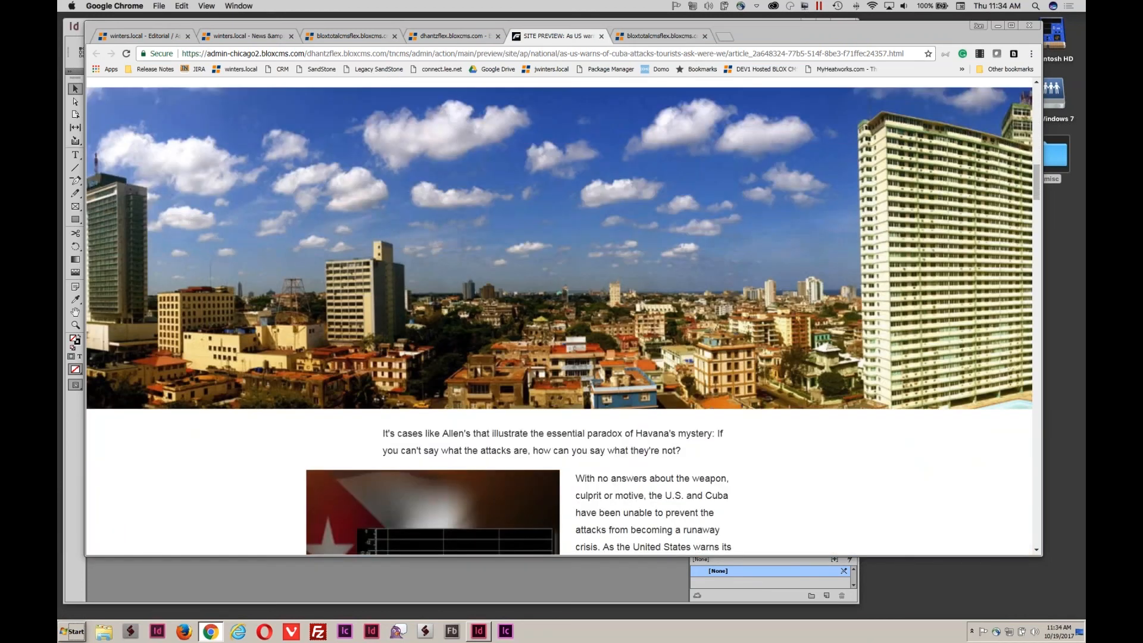
scroll(486, 431, "down", 5)
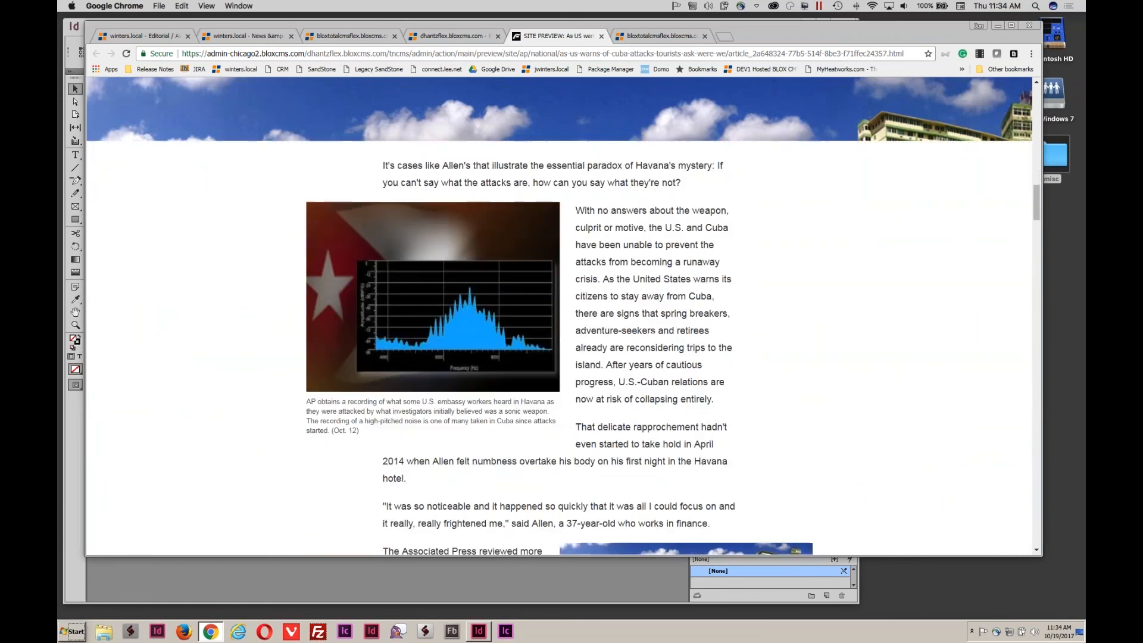
scroll(485, 431, "down", 6)
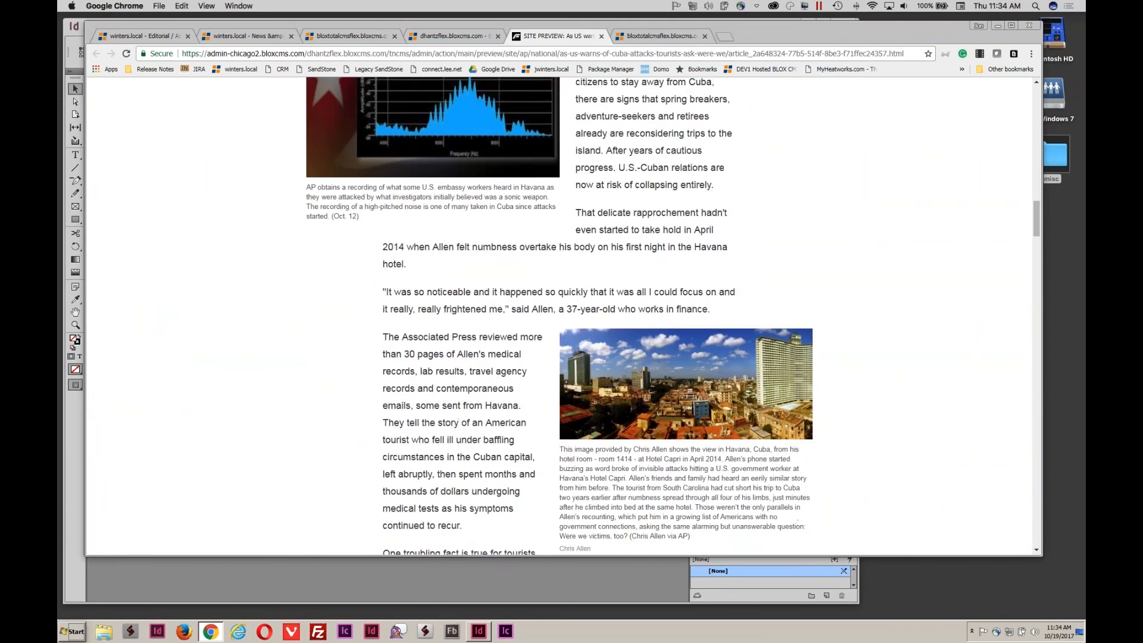
scroll(485, 431, "down", 9)
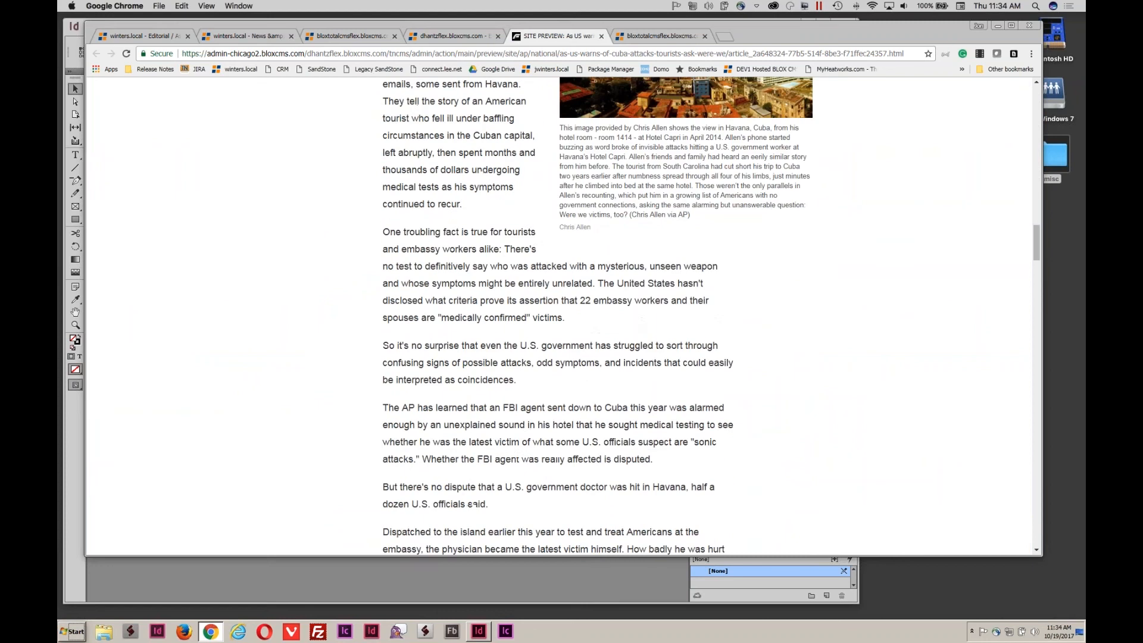
scroll(563, 316, "down", 8)
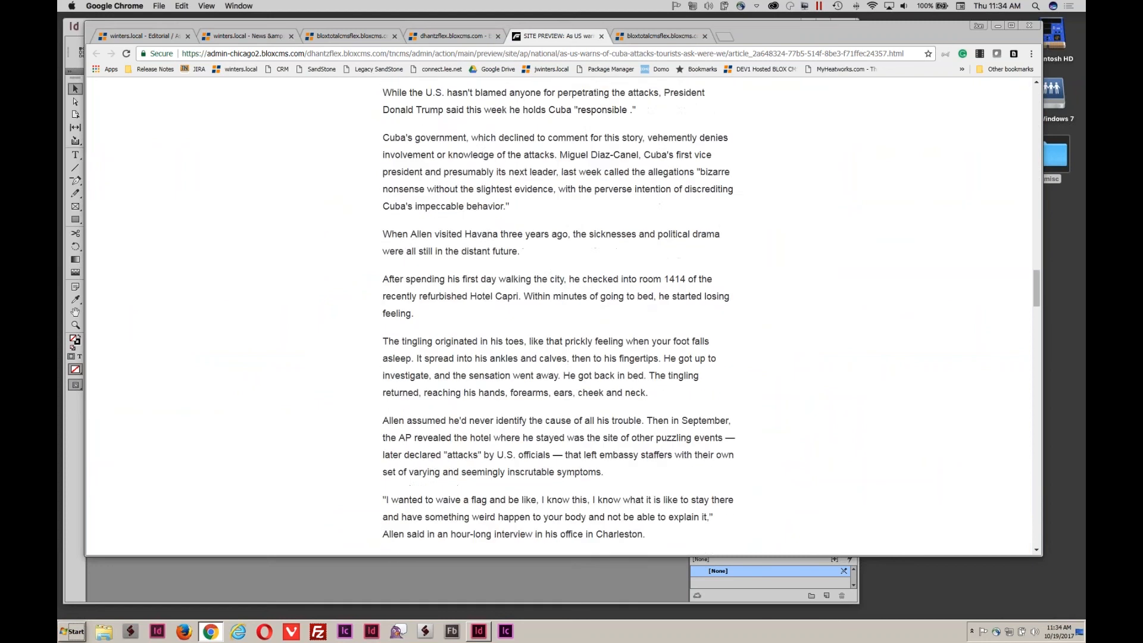
scroll(563, 316, "down", 3)
scroll(563, 317, "up", 17)
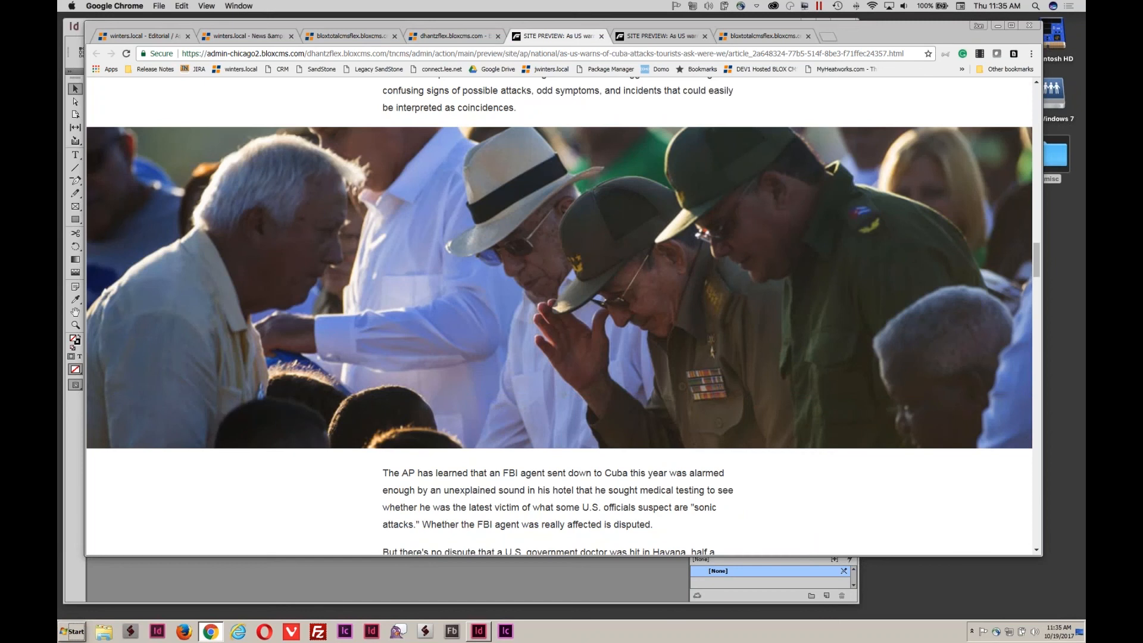
scroll(563, 316, "up", 5)
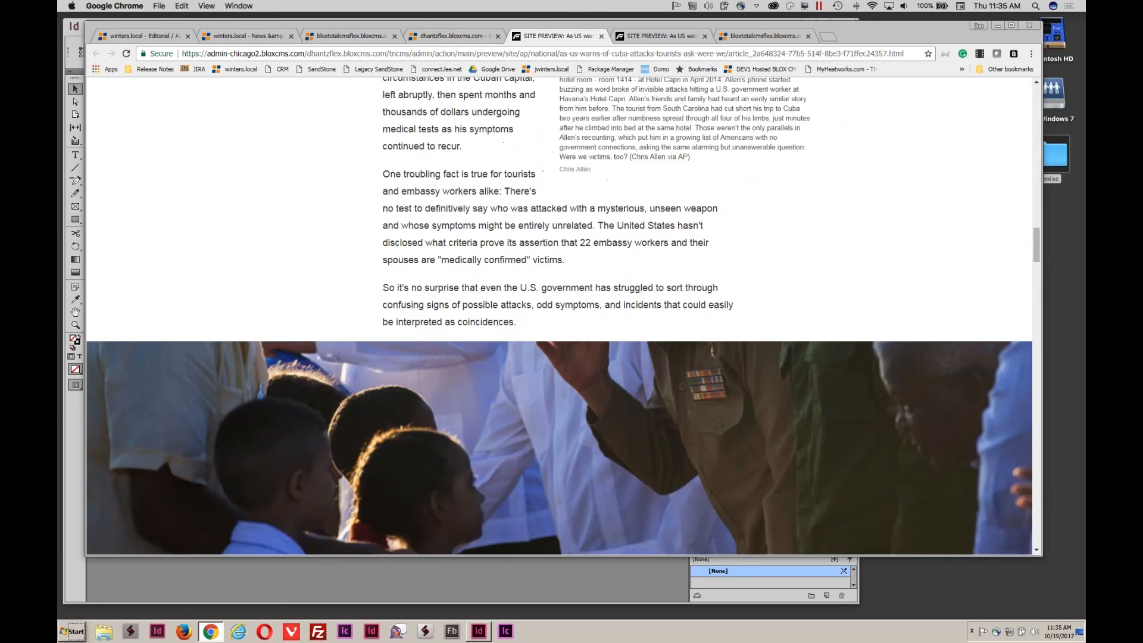
scroll(598, 296, "up", 5)
scroll(597, 296, "down", 9)
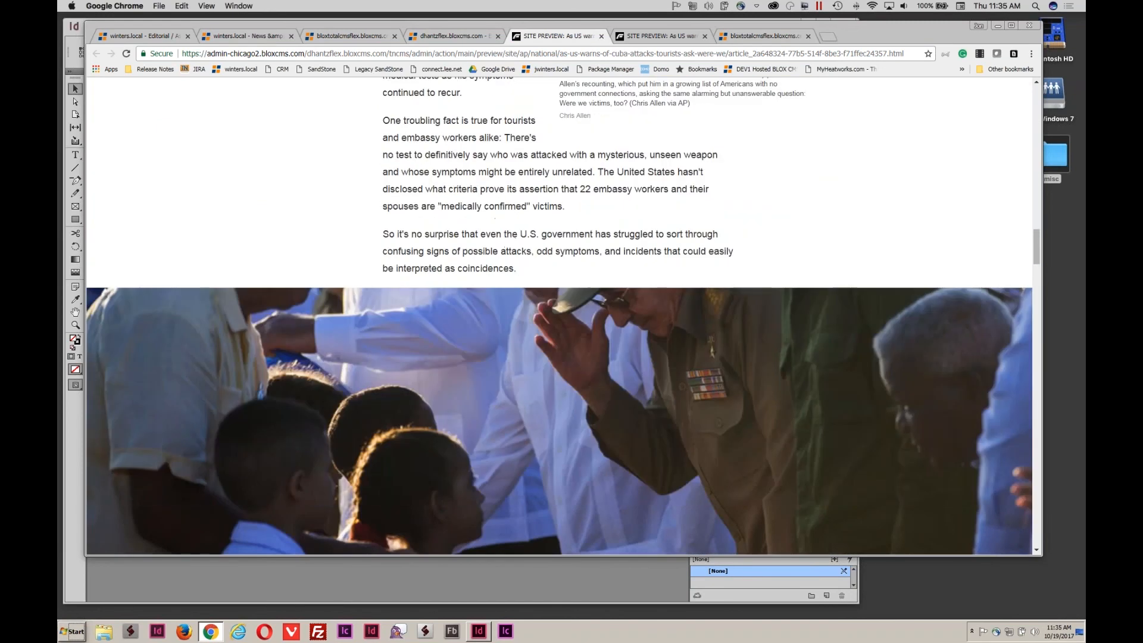
scroll(597, 296, "down", 6)
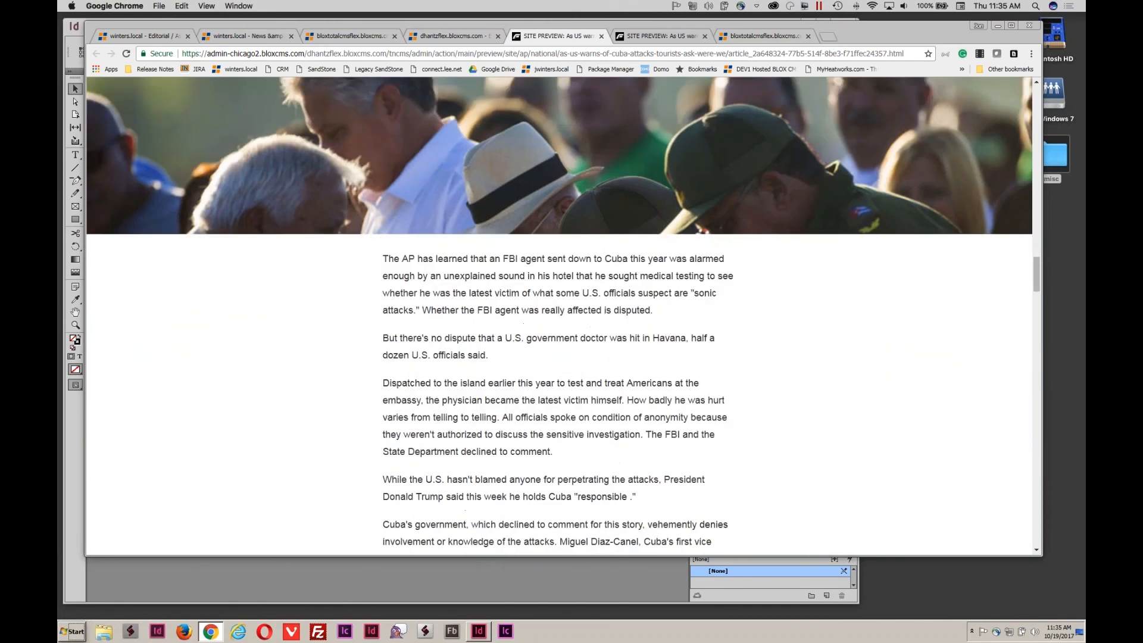
scroll(563, 316, "down", 3)
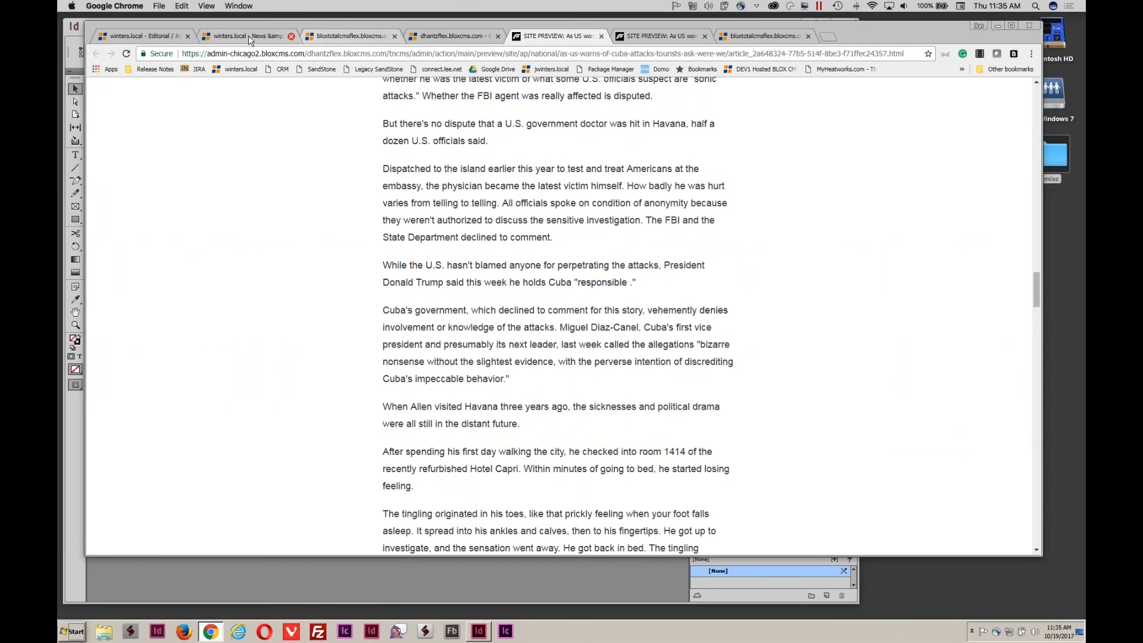
Advance past the BLOX CMS 1.35.6 changes slide to Batch upload, then return to Chrome.
key("super+Tab")
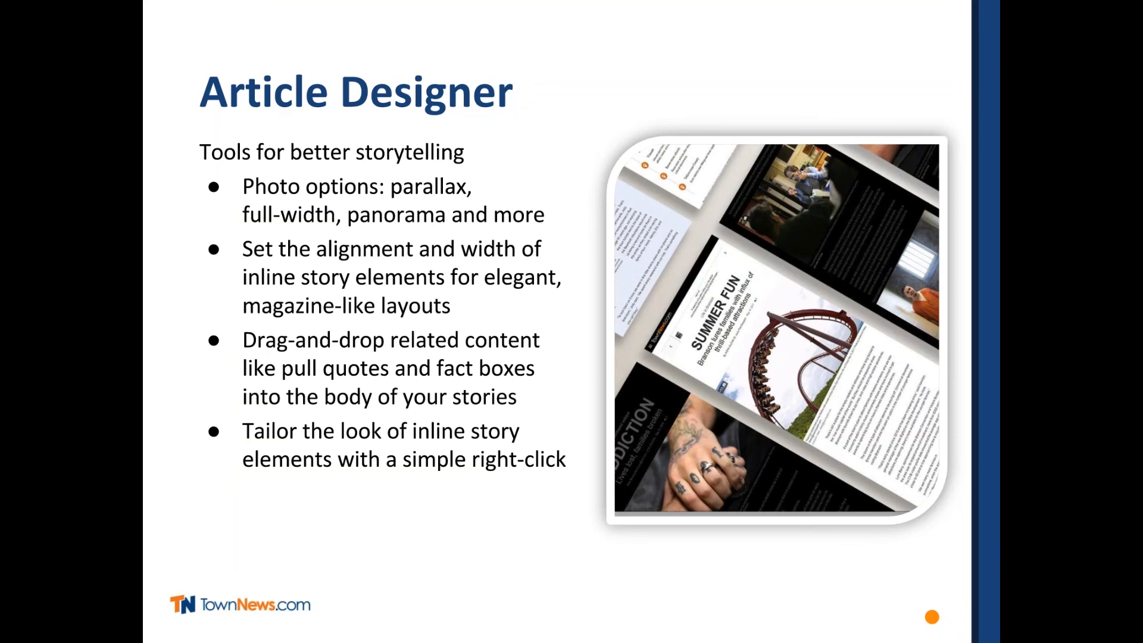
key("Right")
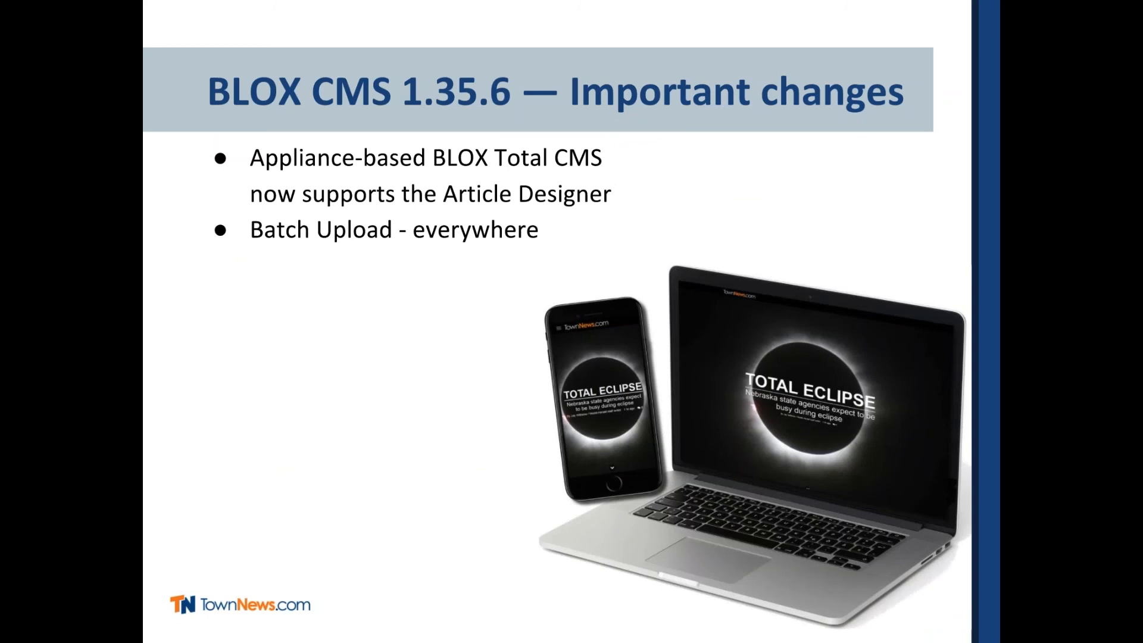
key("Right")
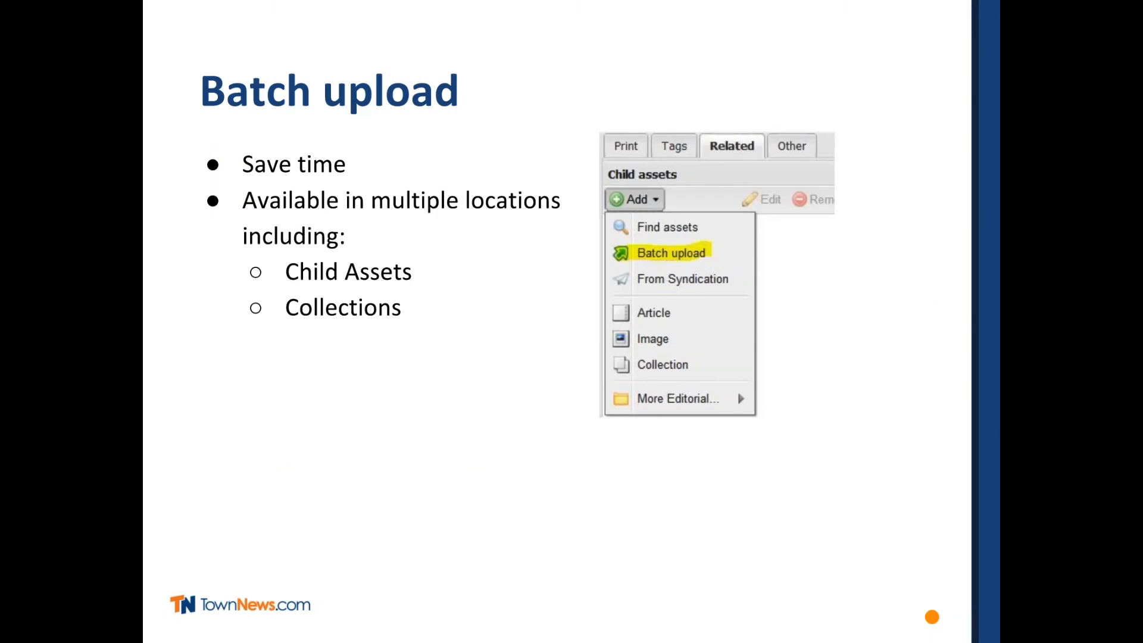
key("super+Tab")
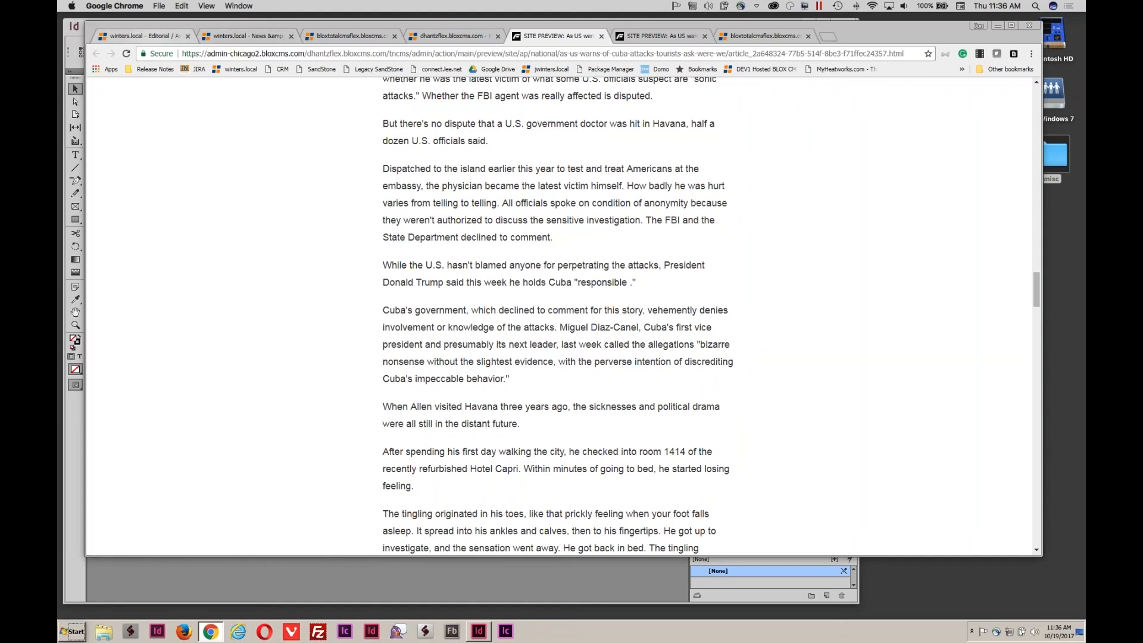
Open the elderly wildfire victims article from the editorial assets list and show its child assets.
left_click(144, 37)
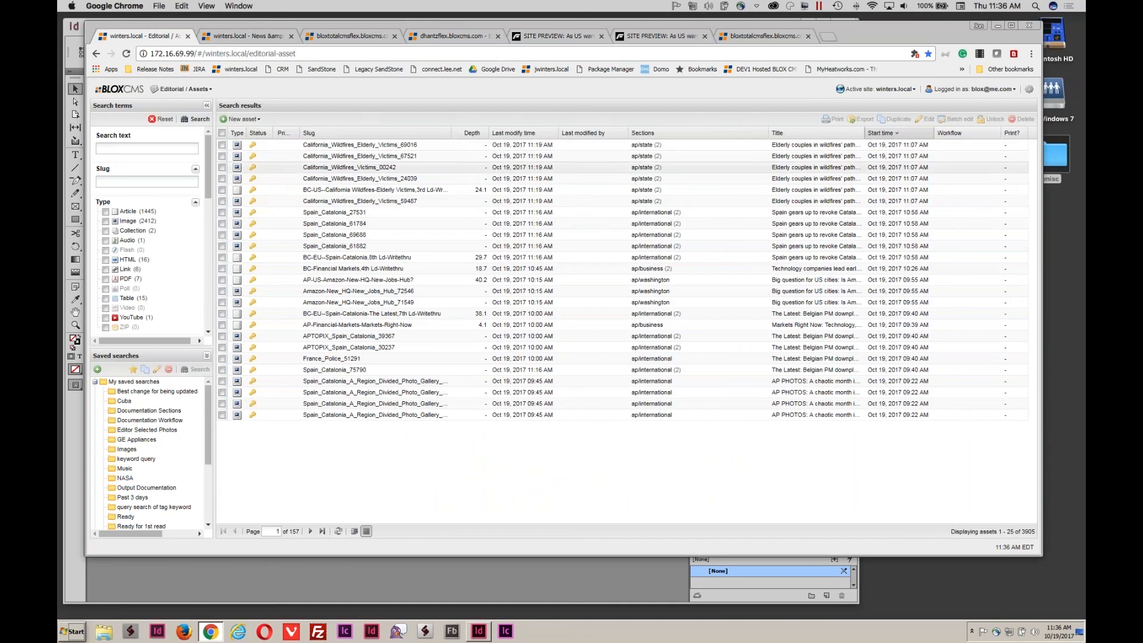
double_click(351, 194)
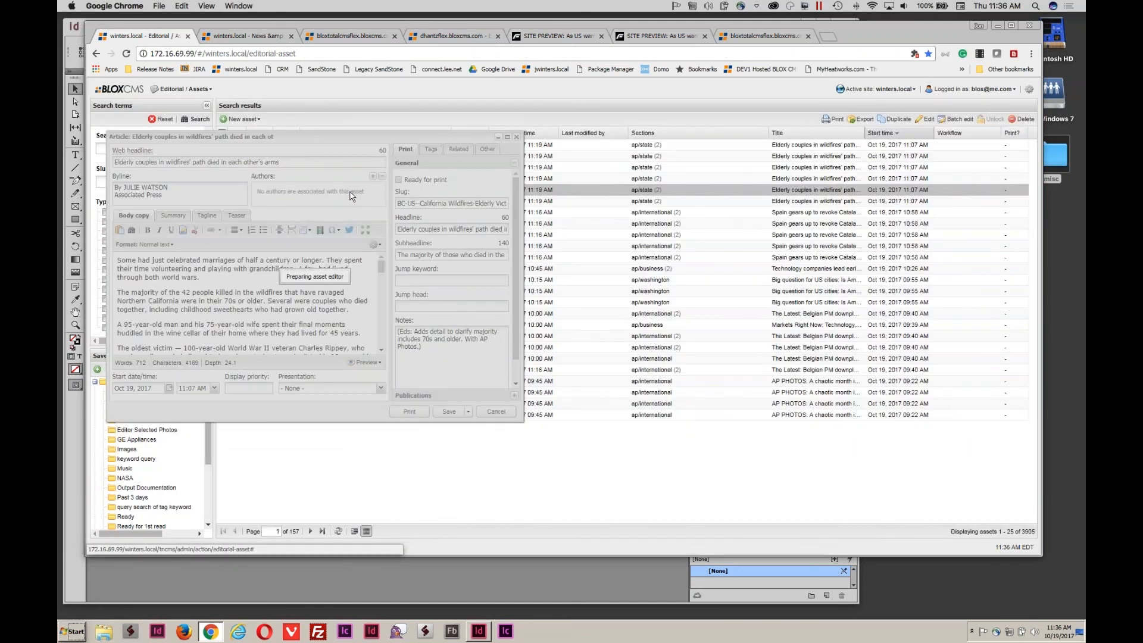
left_click(456, 150)
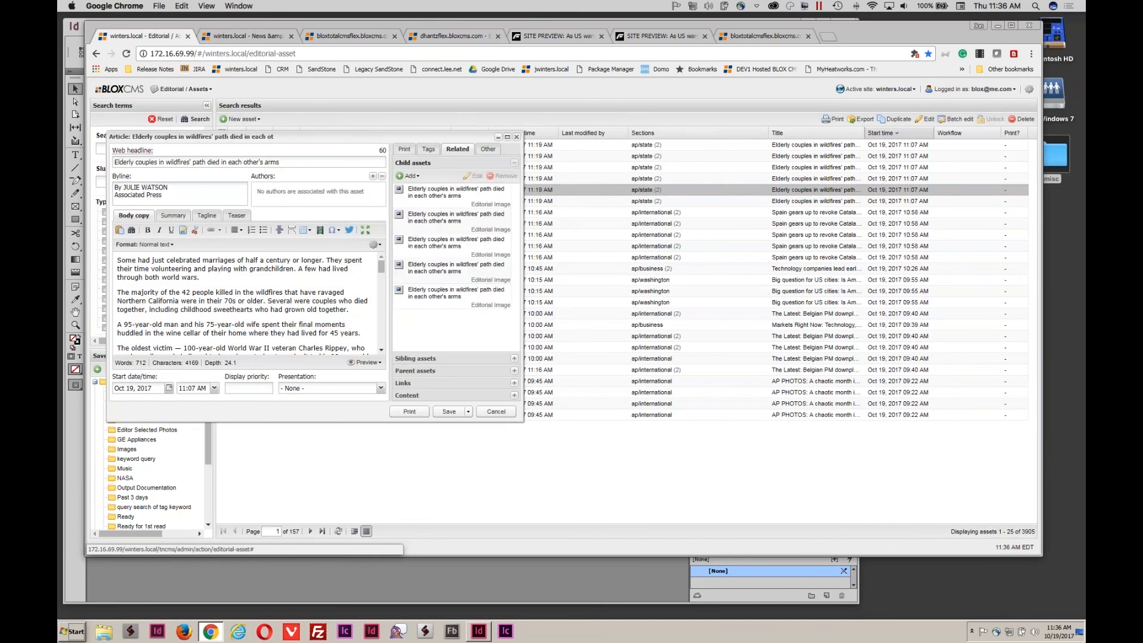
Batch-upload all four images from Desktop/StoryImages as the article's child assets.
left_click(409, 176)
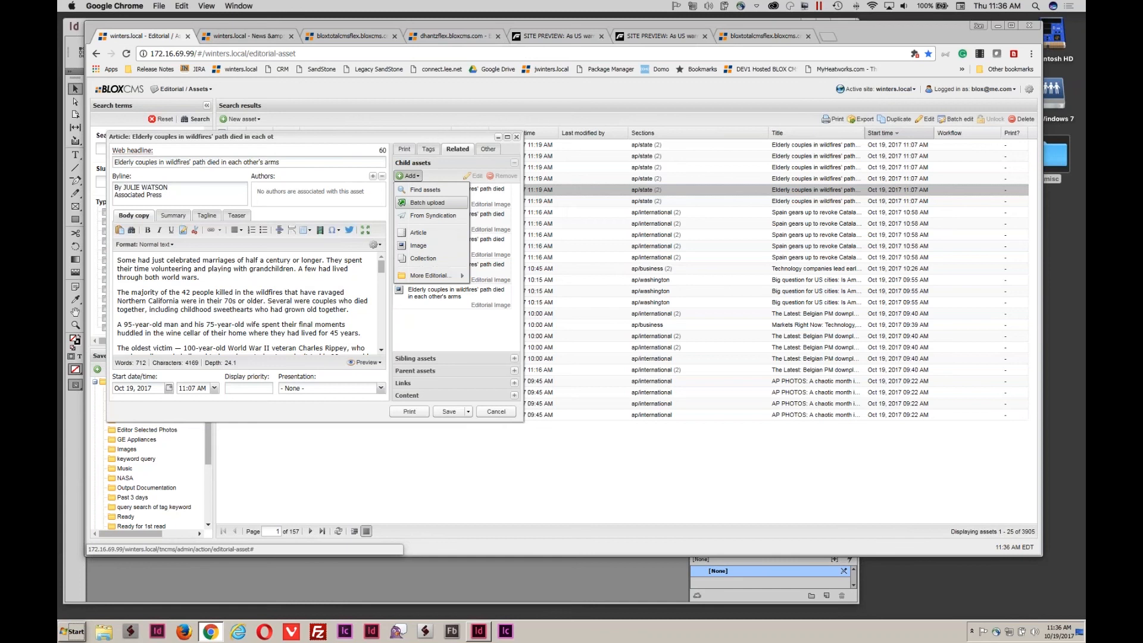
left_click(427, 203)
left_click(429, 231)
left_click(441, 245)
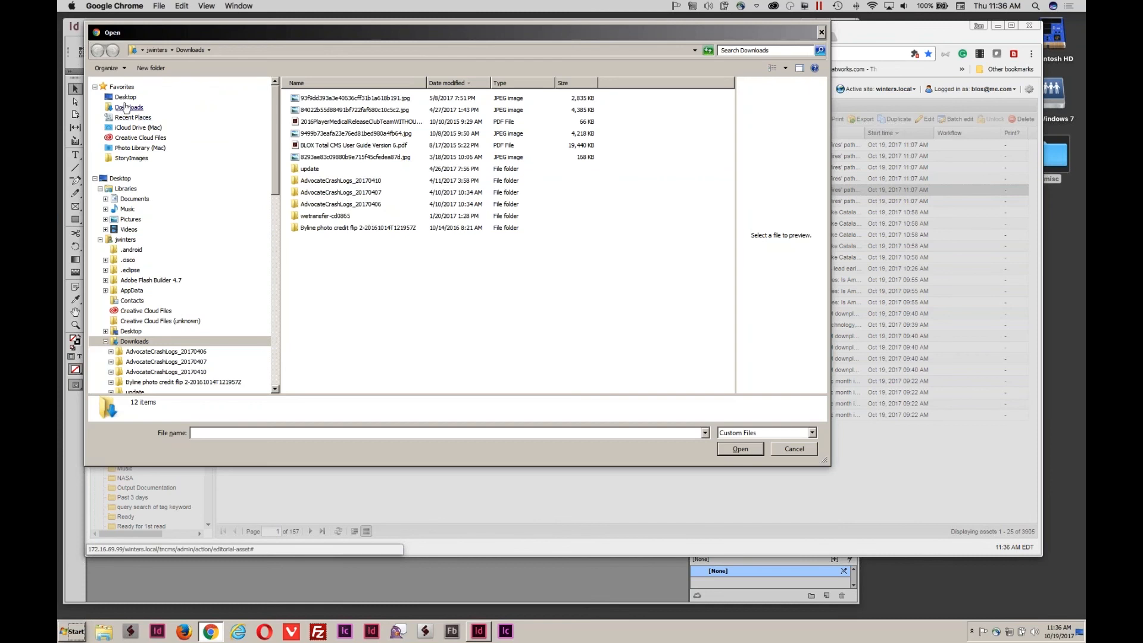
left_click(125, 98)
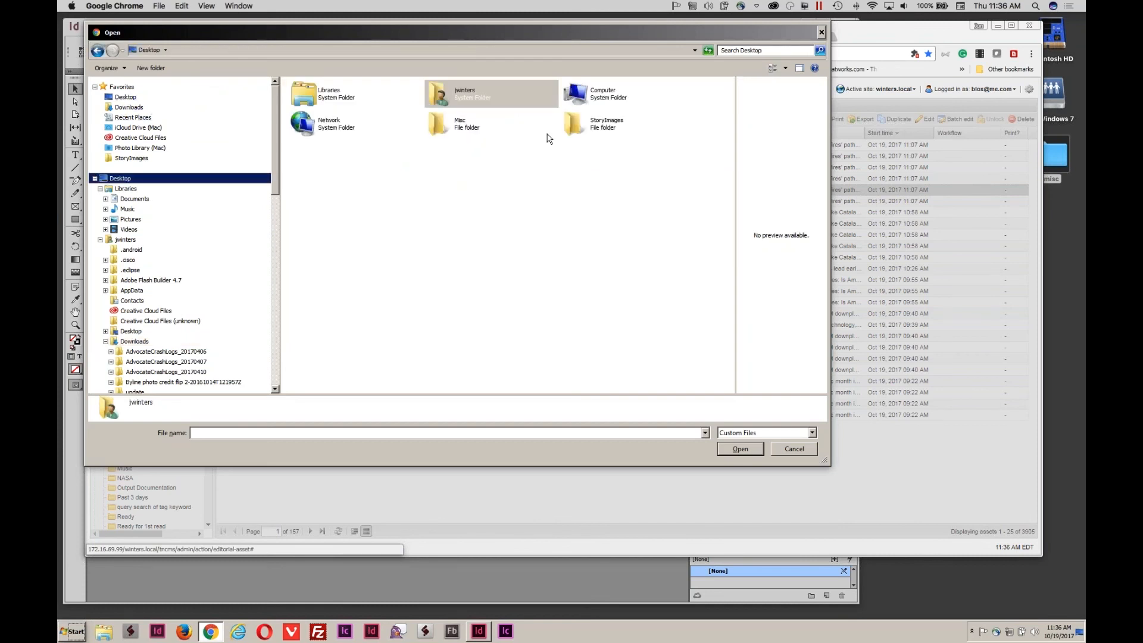
double_click(573, 125)
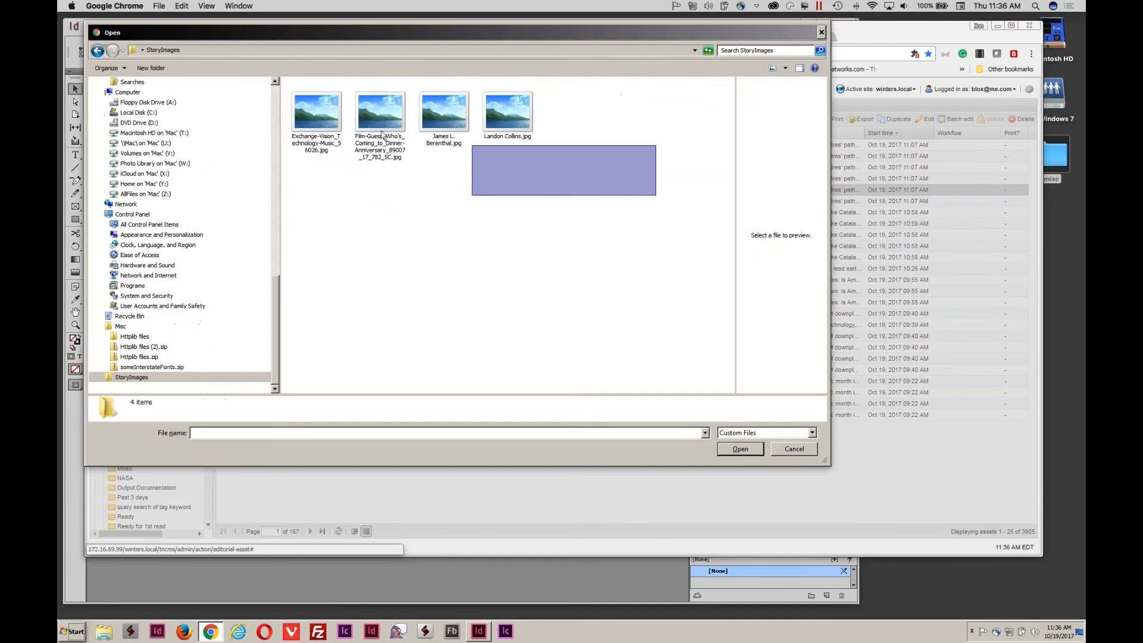
left_click_drag(528, 158, 289, 111)
left_click(728, 451)
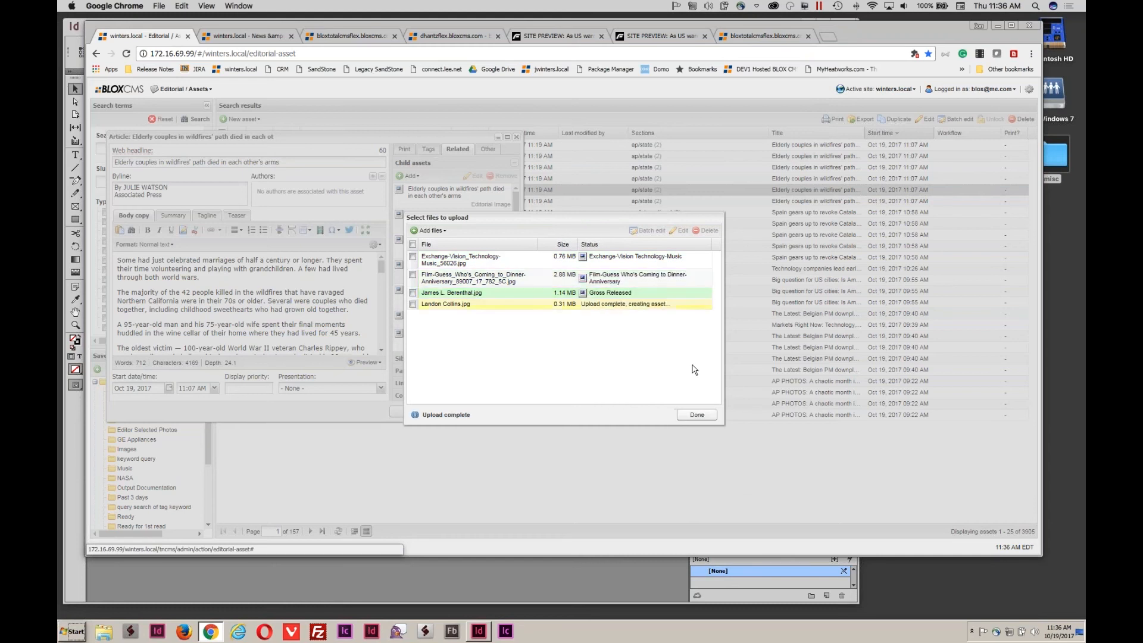
left_click(702, 413)
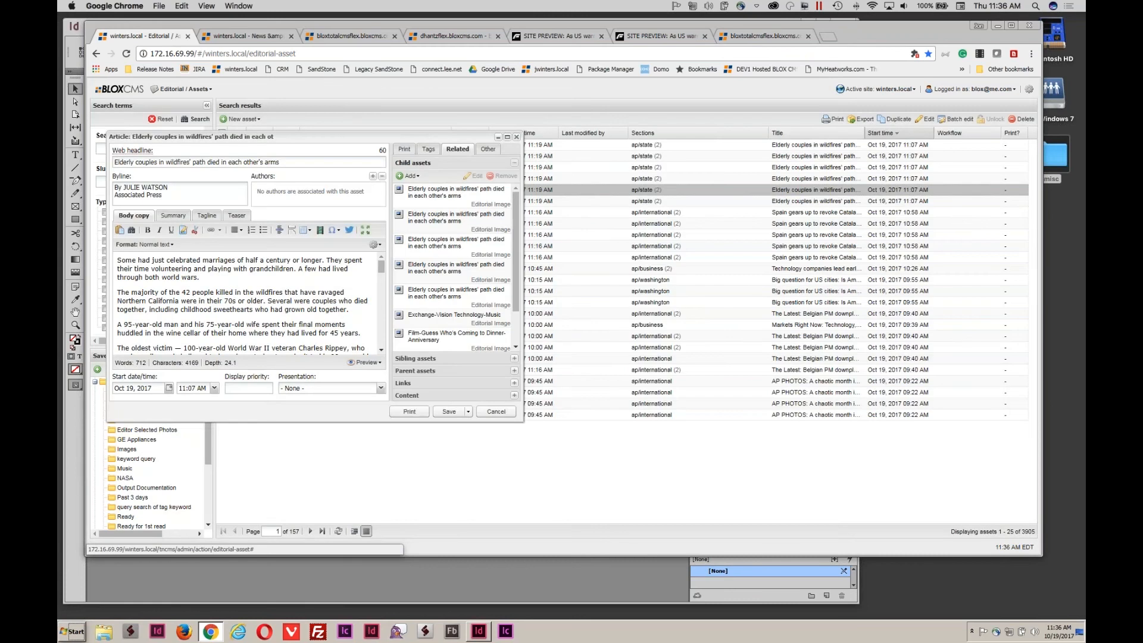
Close the wildfire article editor to return to the Editorial Assets search results.
scroll(438, 312, "down", 3)
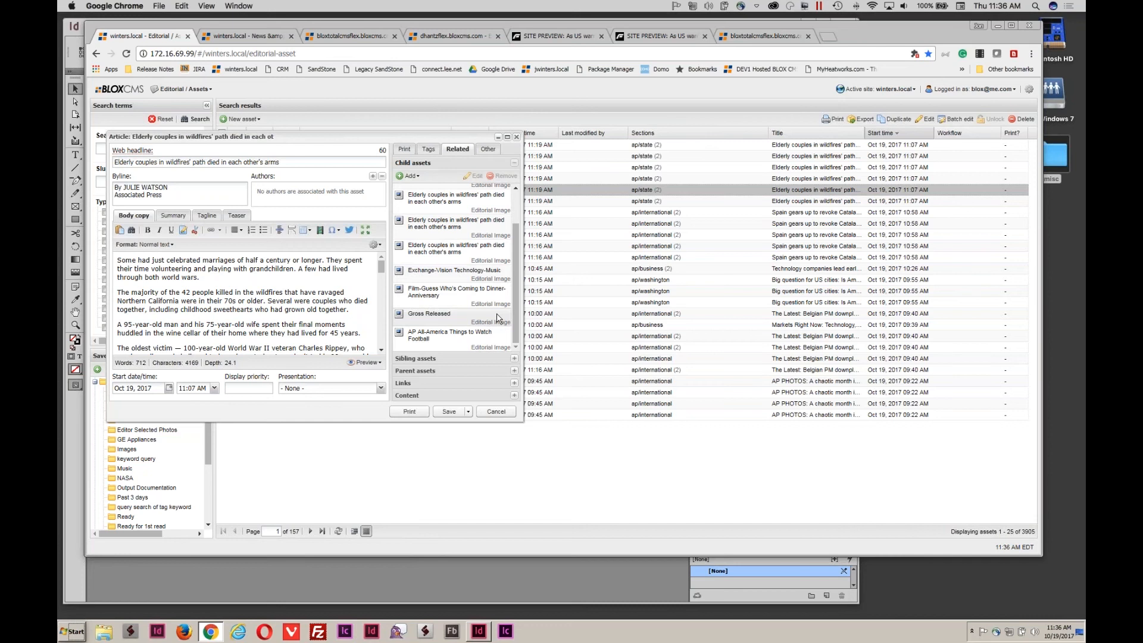
left_click(410, 176)
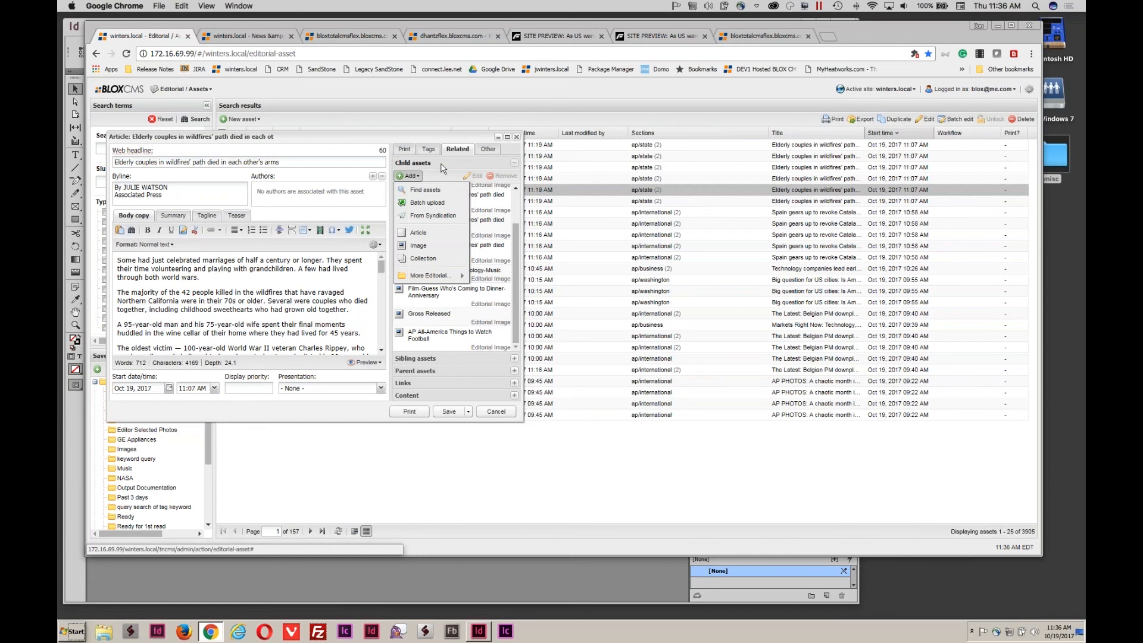
left_click(497, 411)
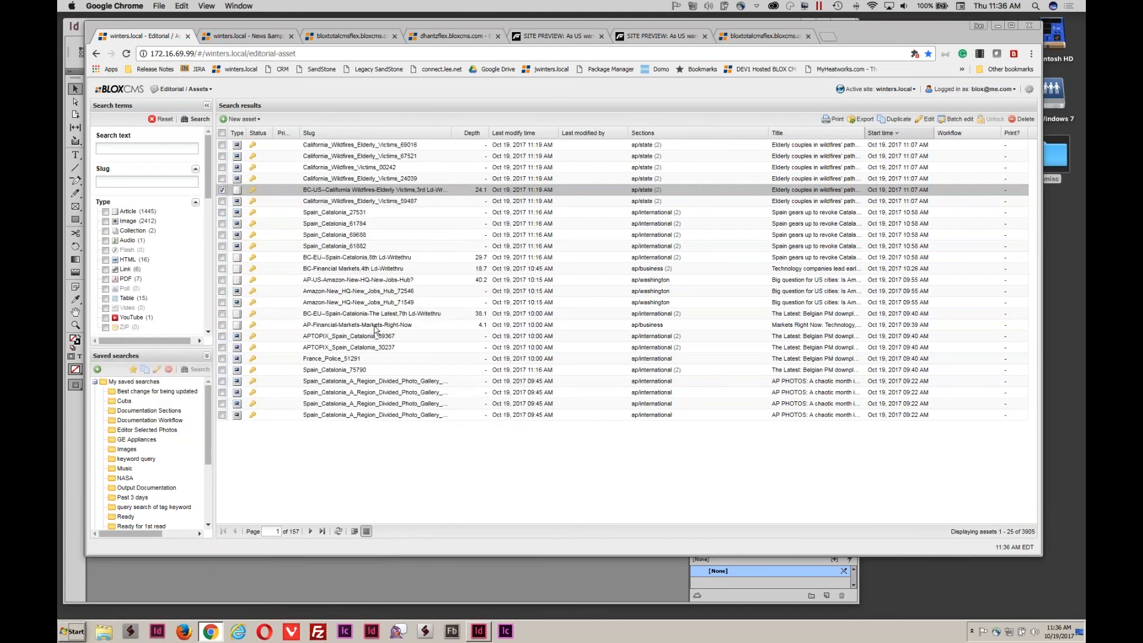
Create a new collection and batch-upload all four StoryImages files, including Gross Released, as children.
left_click(256, 121)
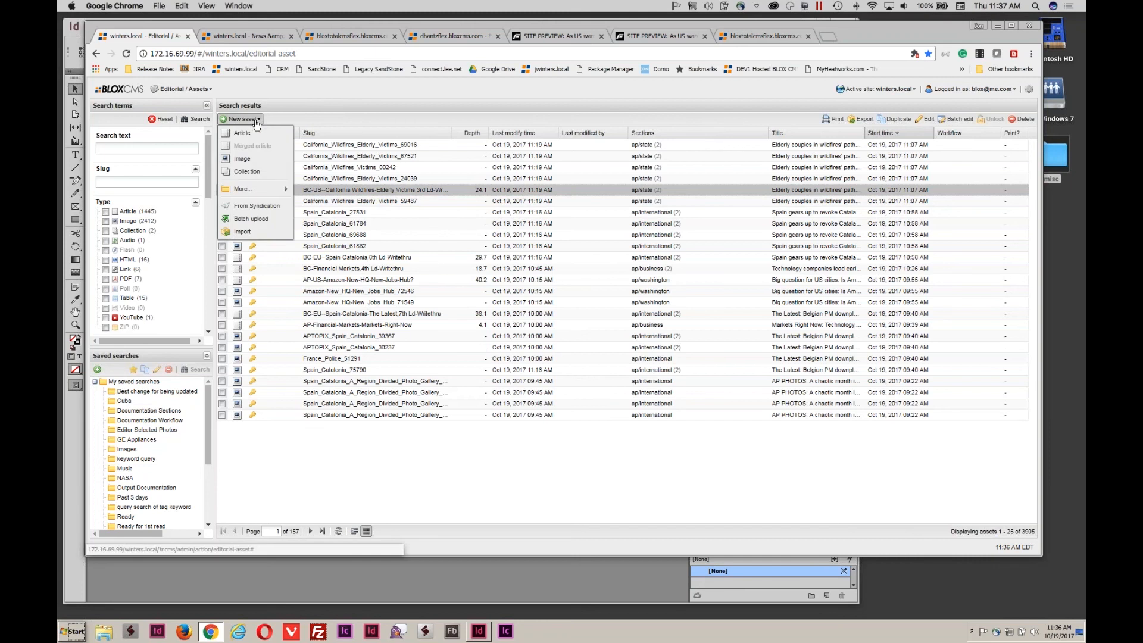
left_click(247, 172)
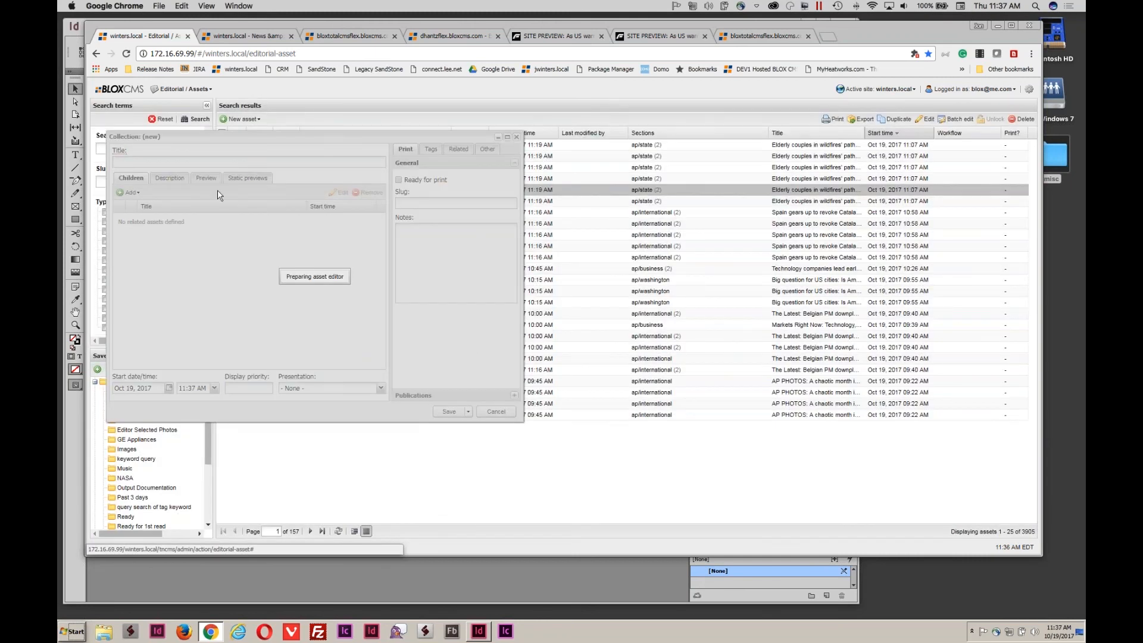
left_click(138, 192)
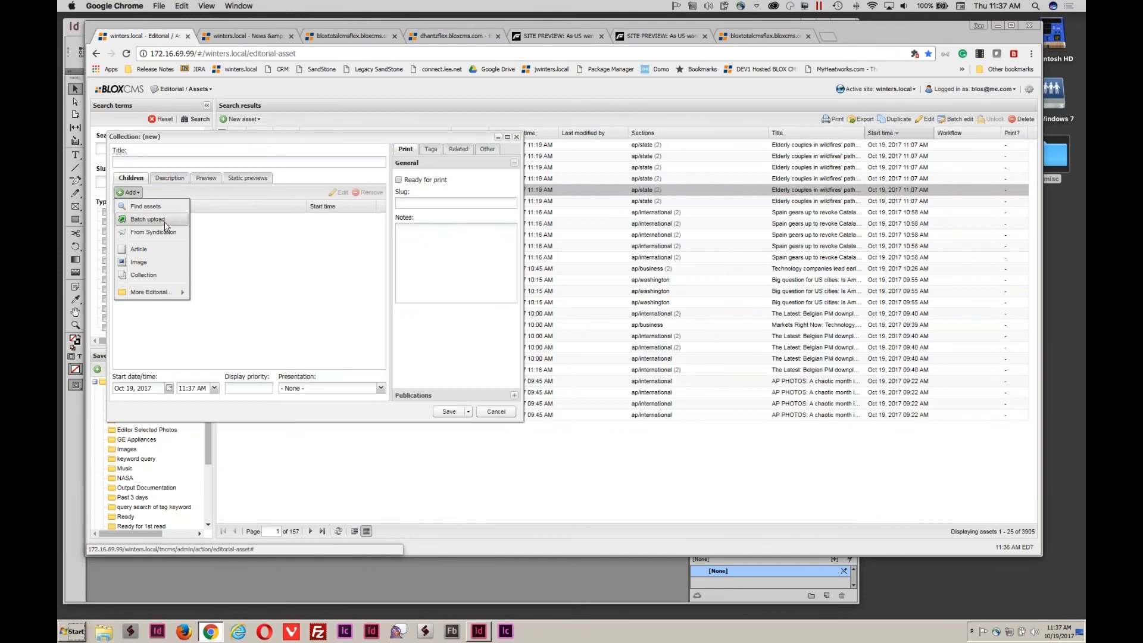
left_click(149, 219)
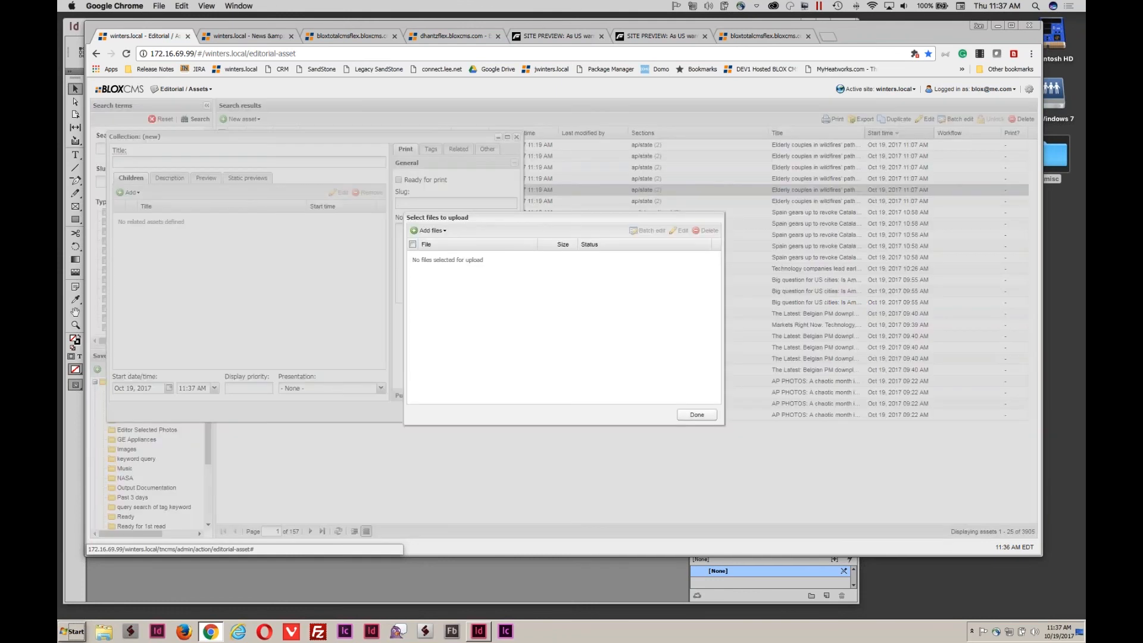
left_click(427, 230)
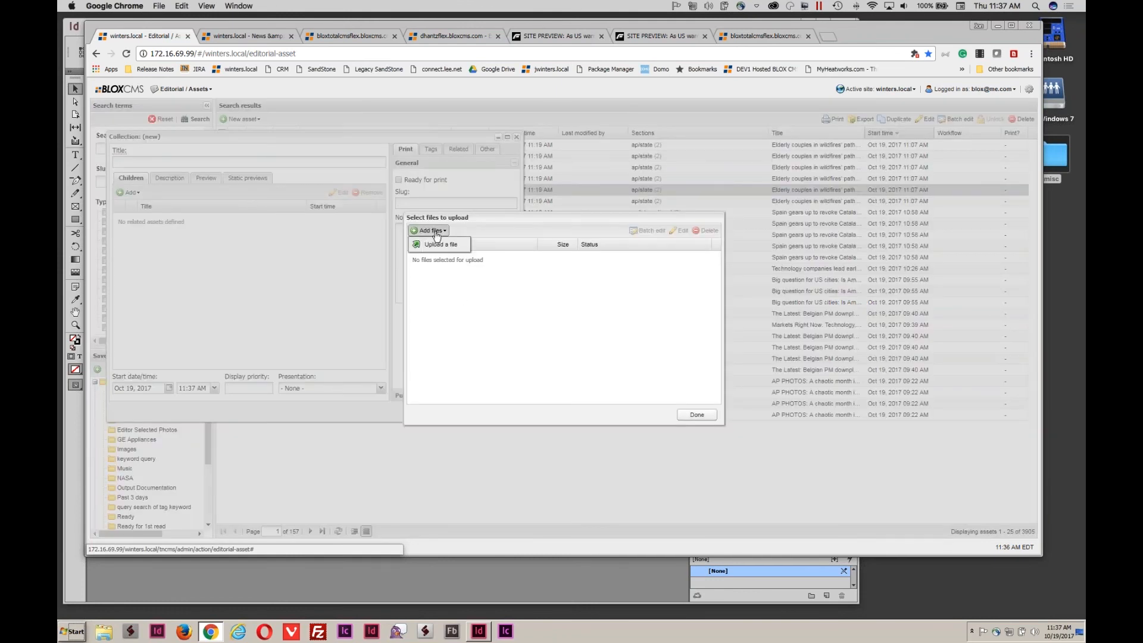
left_click(435, 246)
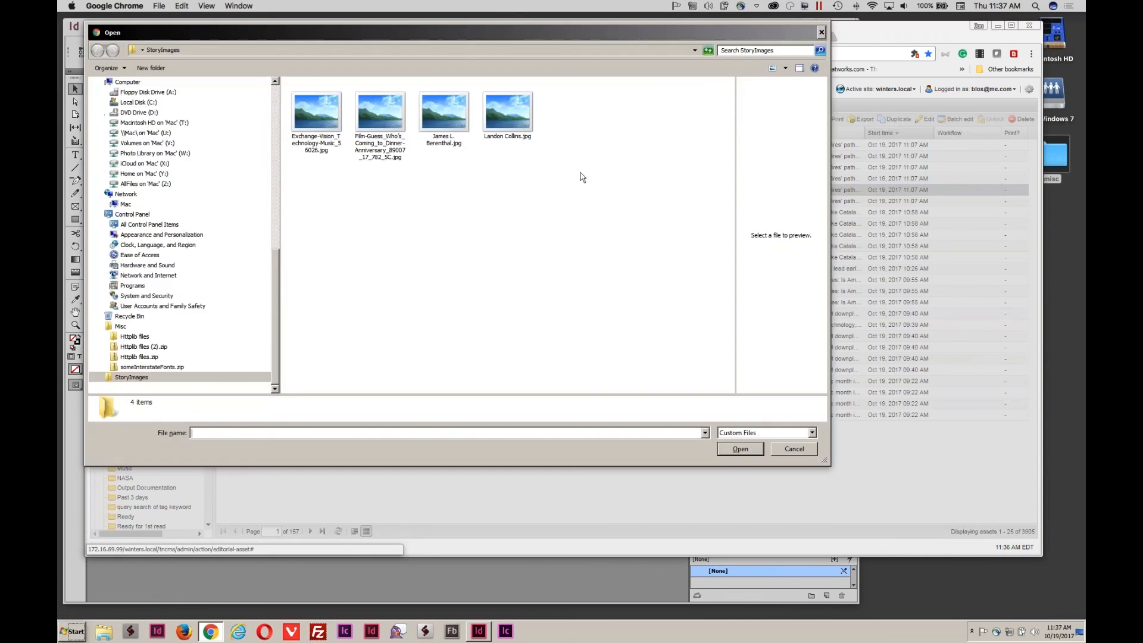
left_click_drag(578, 167, 286, 83)
left_click(739, 450)
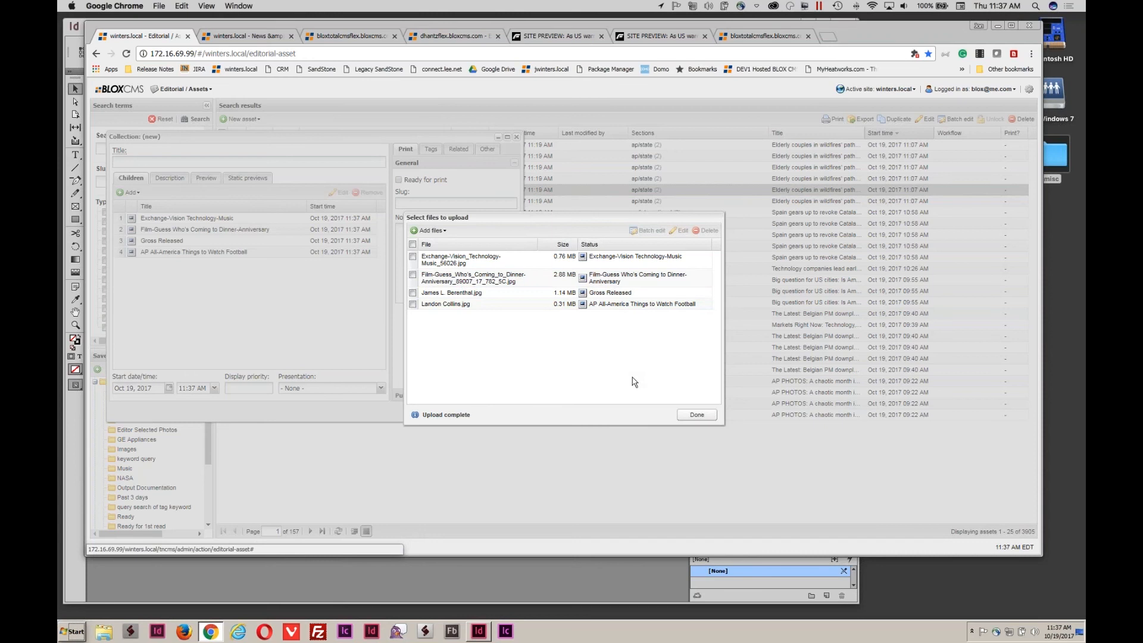
left_click(696, 414)
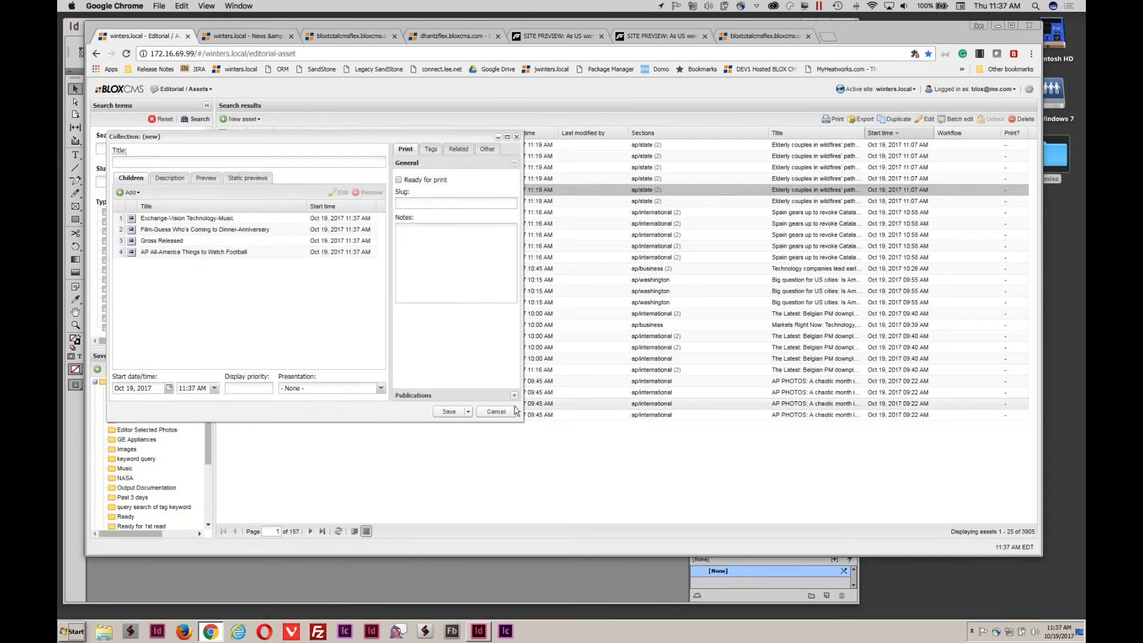
Close the collection editor and advance through Semantic Analysis Wizard and Important changes to More flags in BLOX Go.
left_click(500, 412)
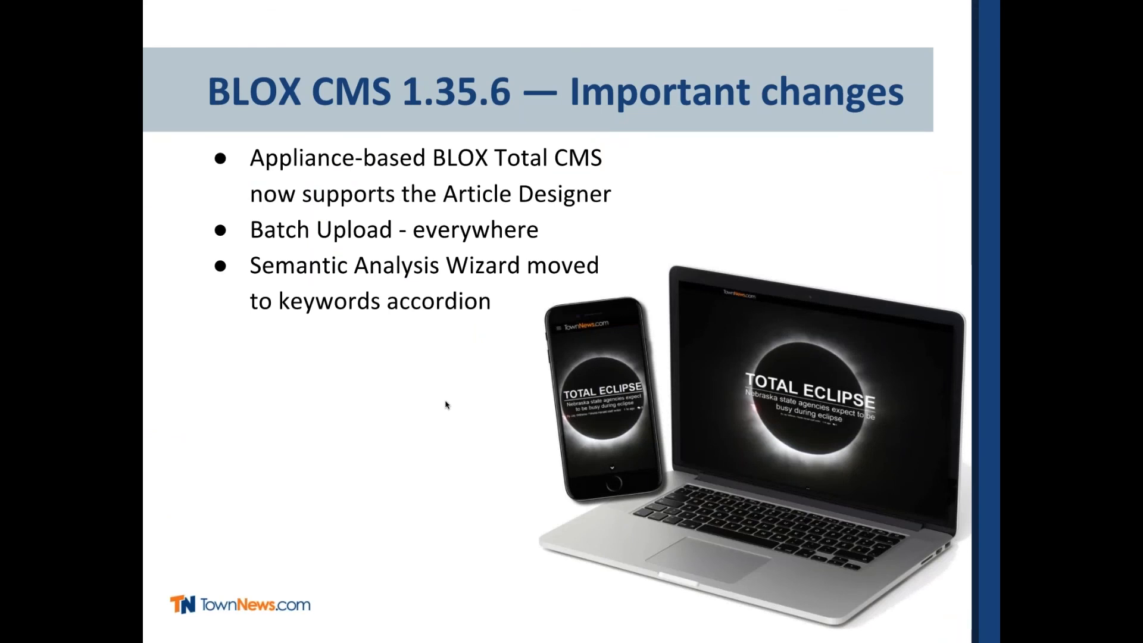
left_click(445, 402)
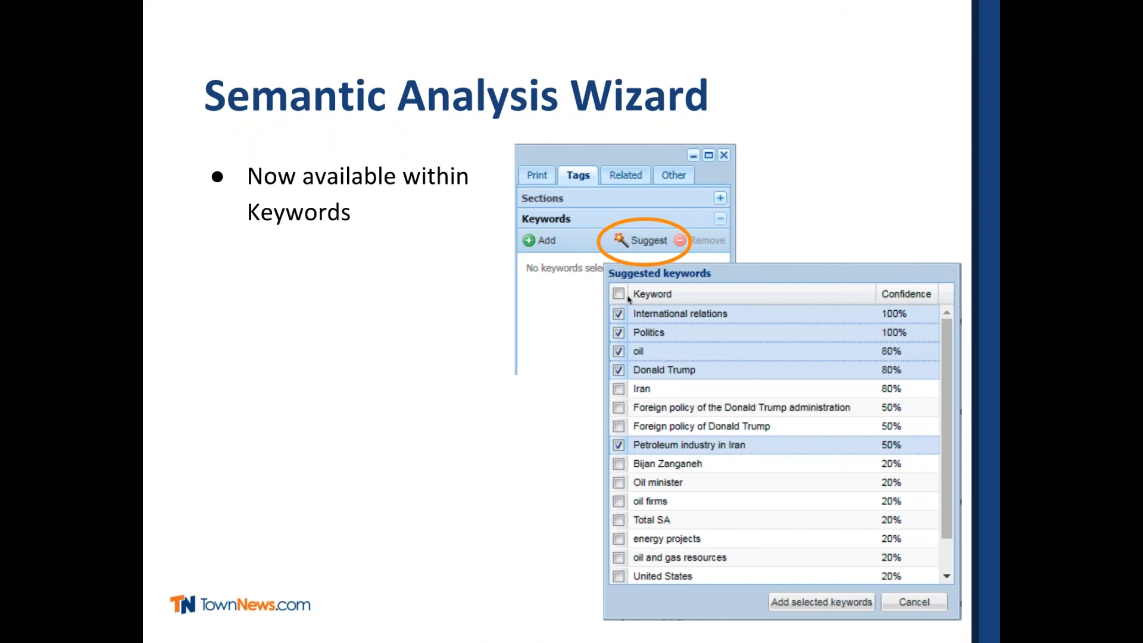
left_click(446, 394)
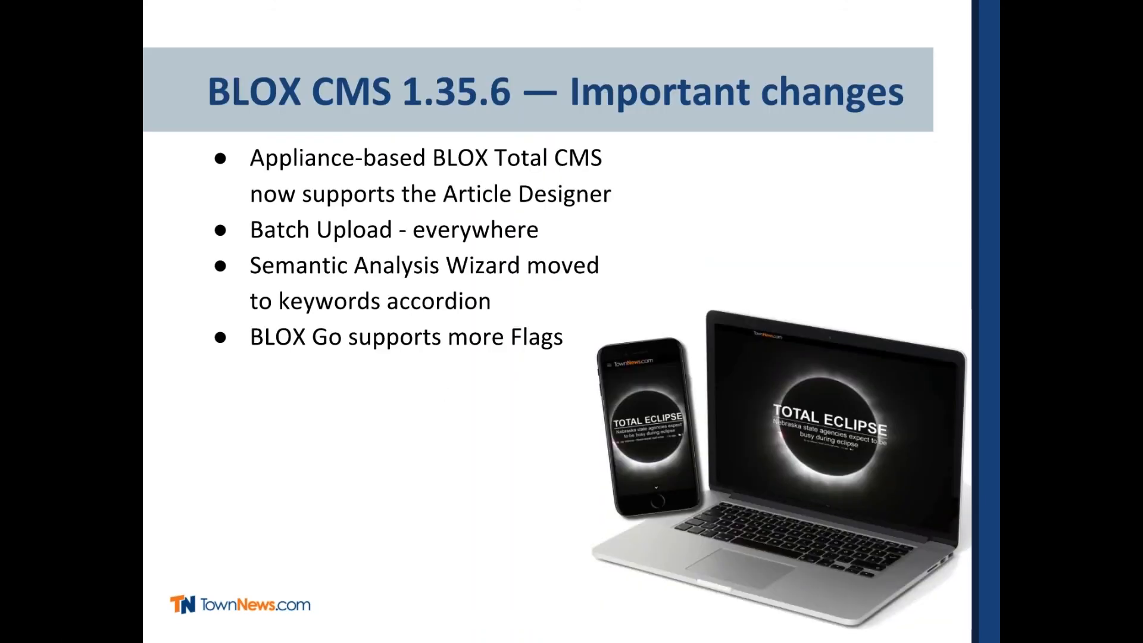
key("Right")
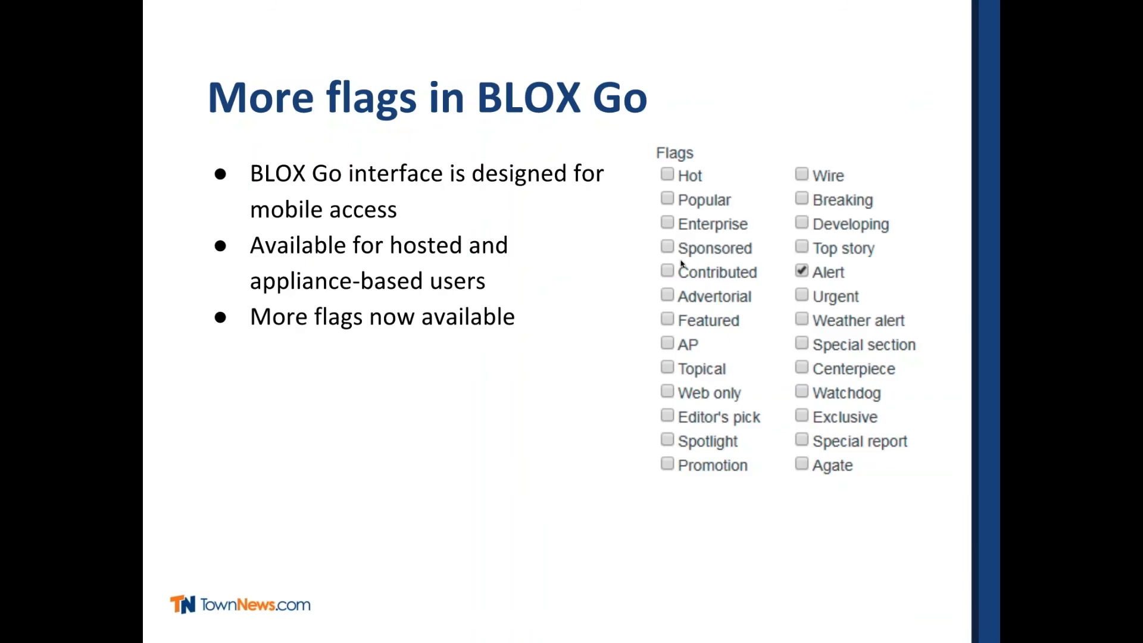